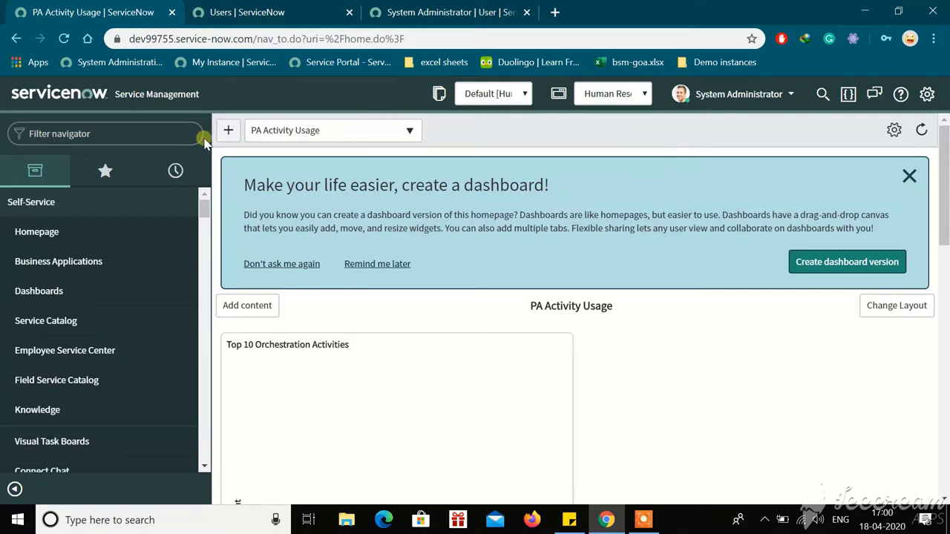
Filter the navigator for 'plugins' and open the Plugins module in a new tab
left_click(173, 133)
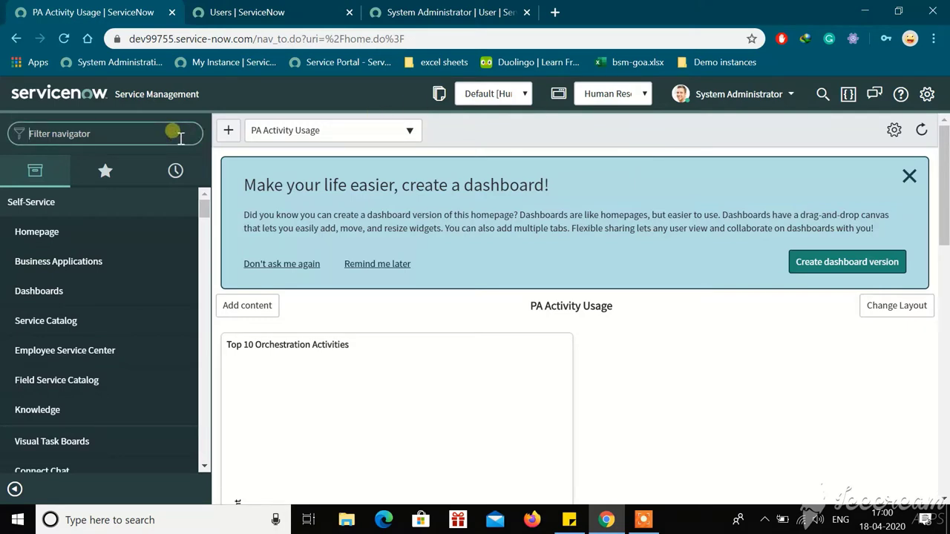
type("plugins")
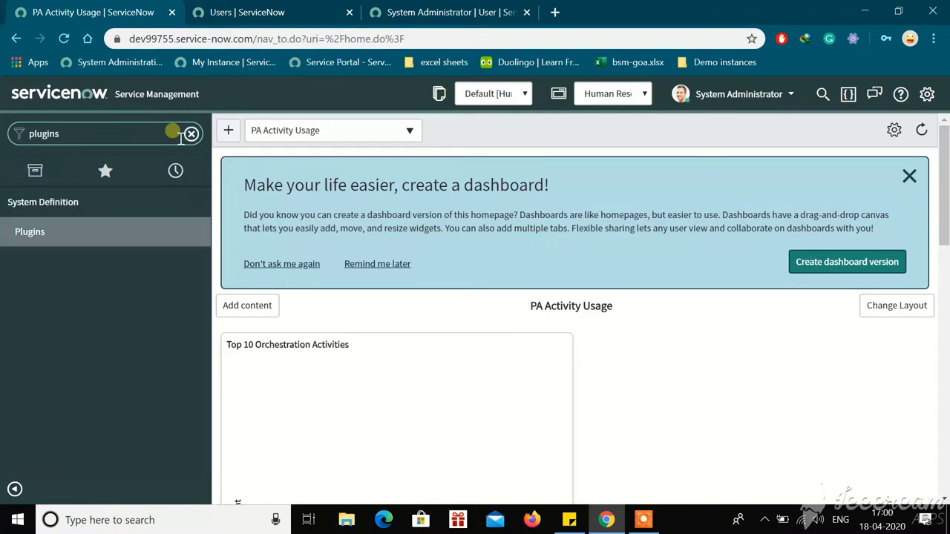
left_click(69, 239, "ctrl")
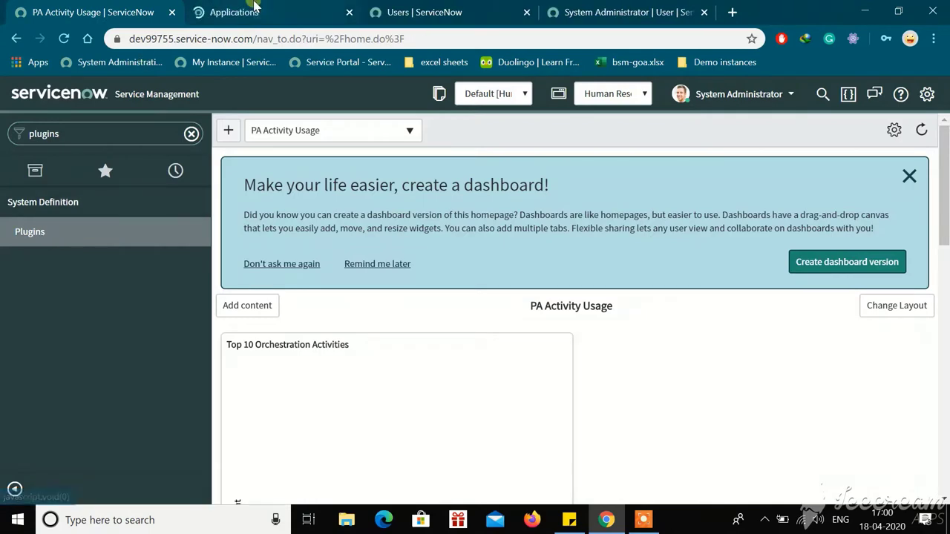
left_click(248, 11)
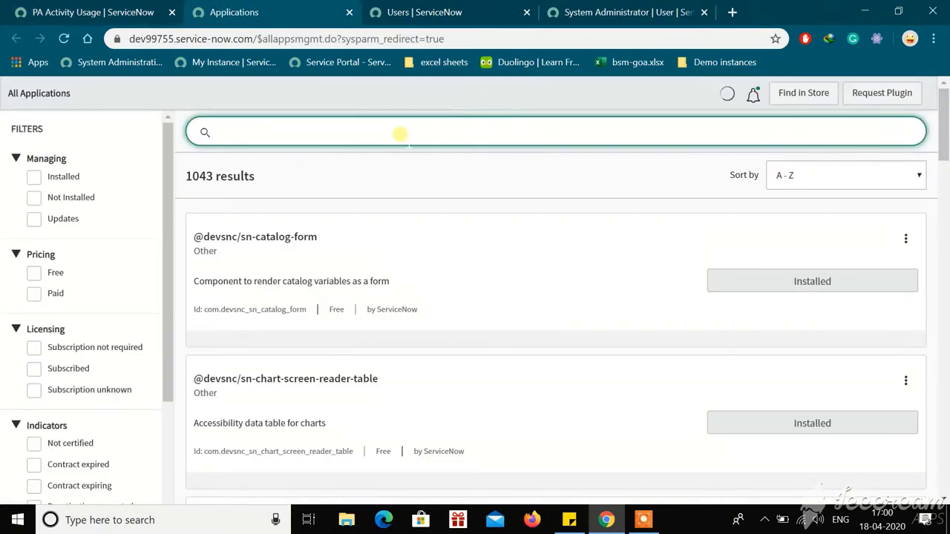
Search plugins for 'geol' to confirm Geolocation is installed, then close the Applications tab
left_click(400, 134)
type("geoloca")
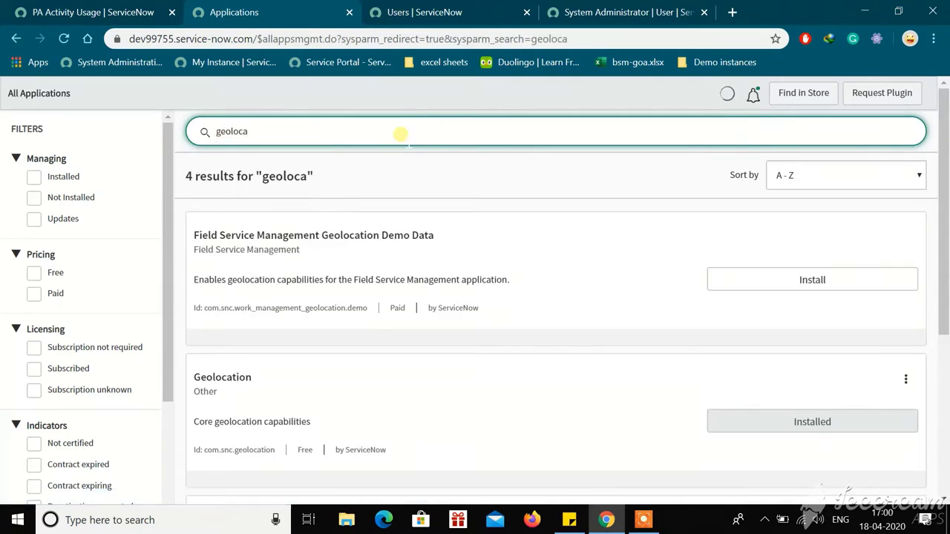
scroll(583, 303, "down", 2)
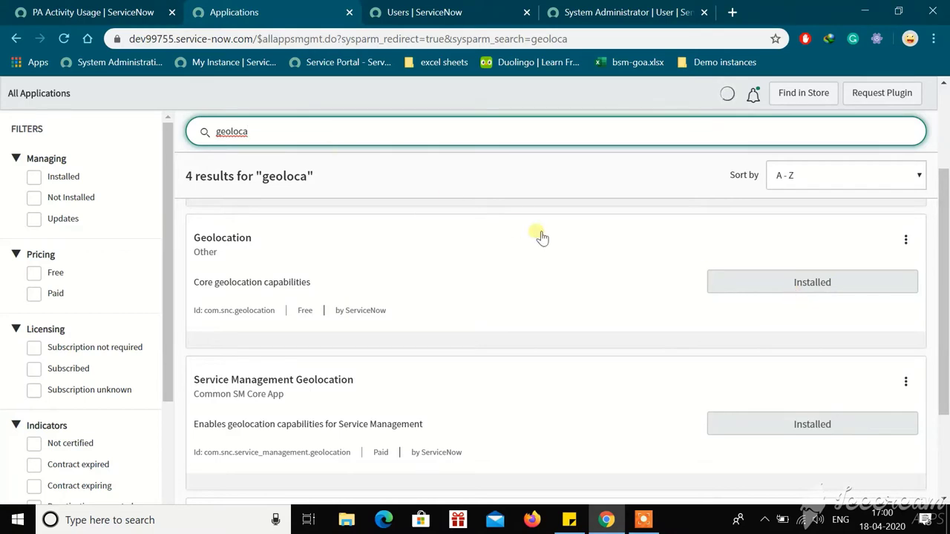
left_click(373, 101)
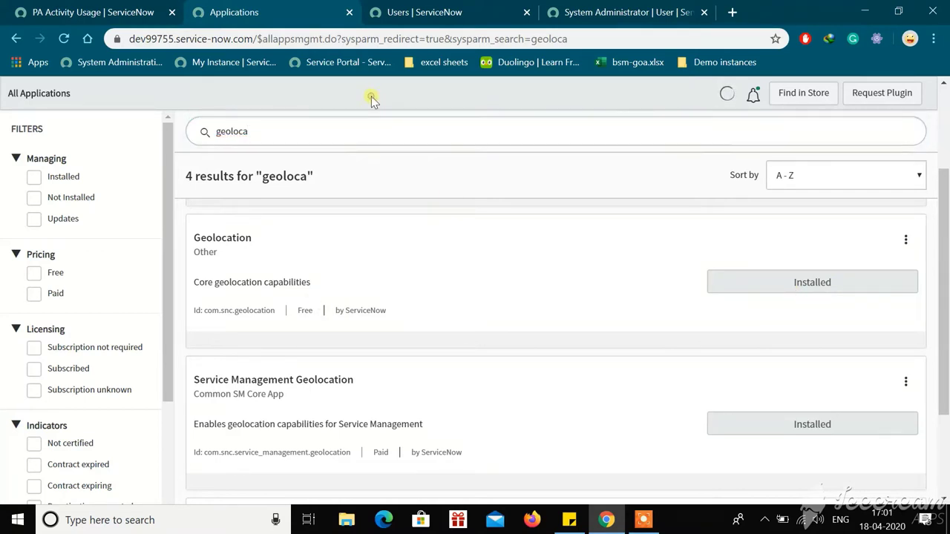
left_click(348, 15)
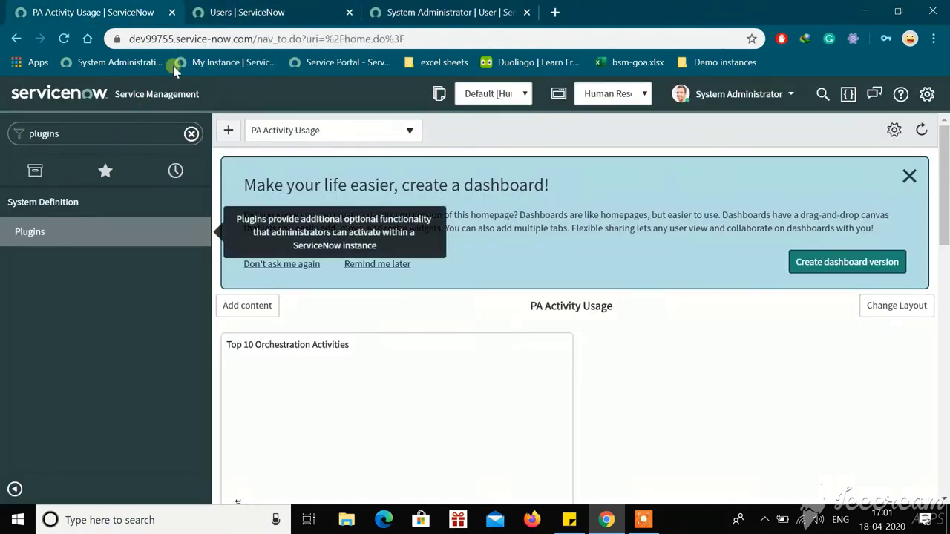
Open the System Administrator user record and check Geolocation tracked
left_click(245, 12)
left_click(411, 7)
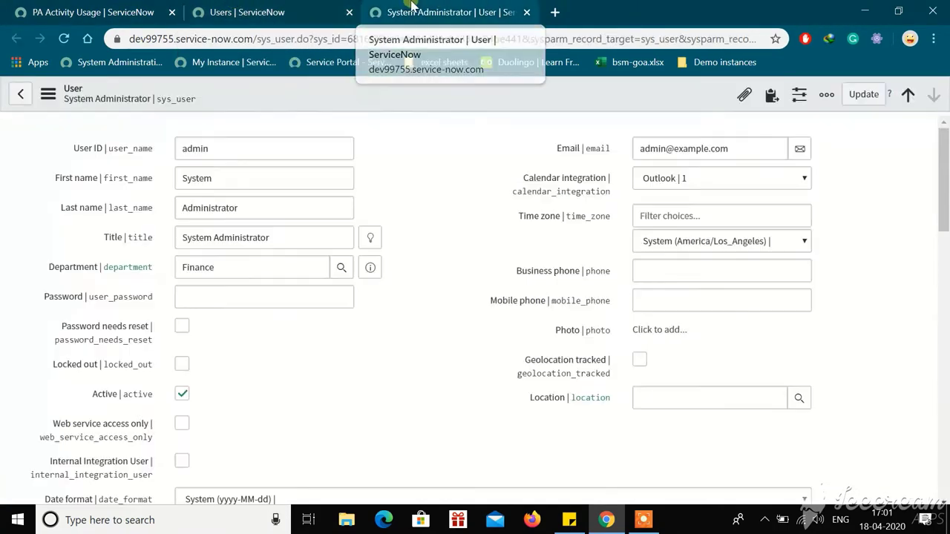
scroll(436, 216, "down", 1)
scroll(437, 214, "up", 1)
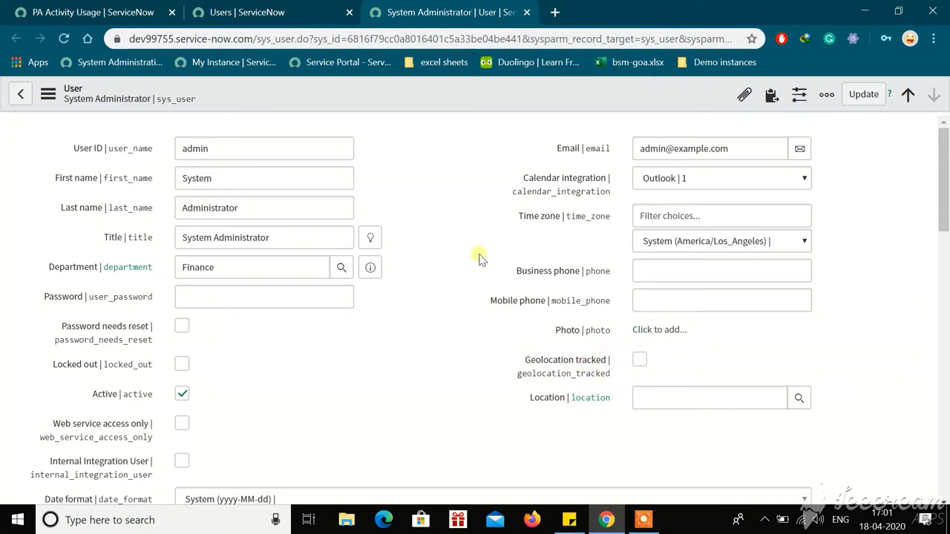
right_click(355, 104)
mouse_move(418, 170)
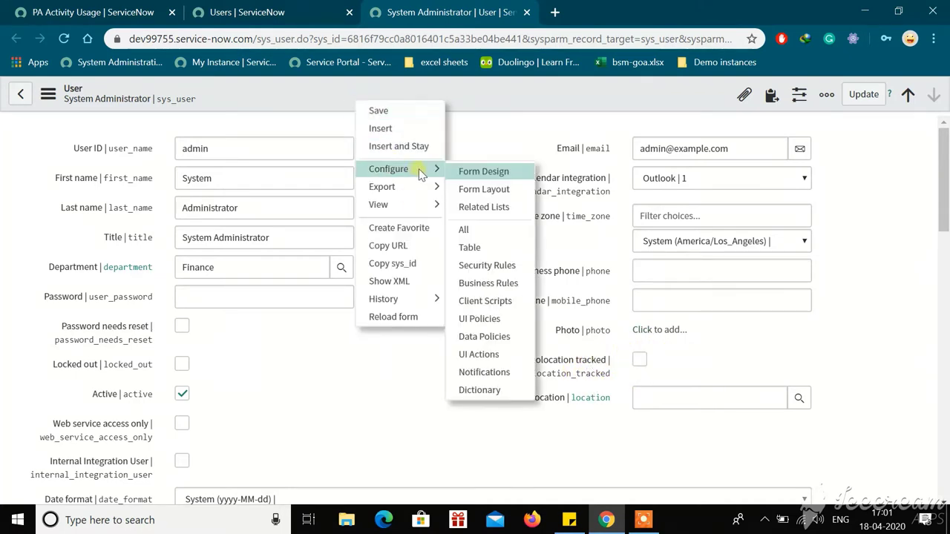
left_click(524, 140)
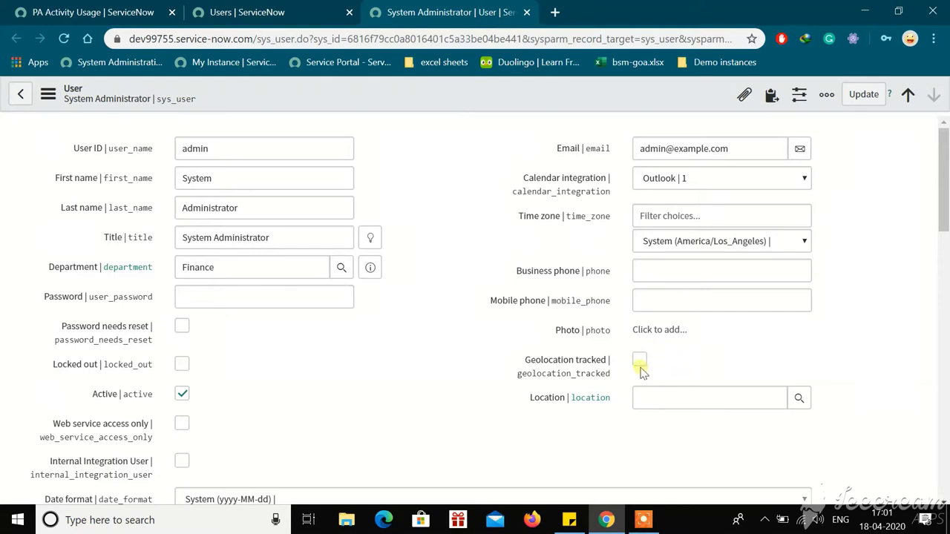
Save the System Administrator record from the form header's context menu
right_click(448, 100)
left_click(469, 107)
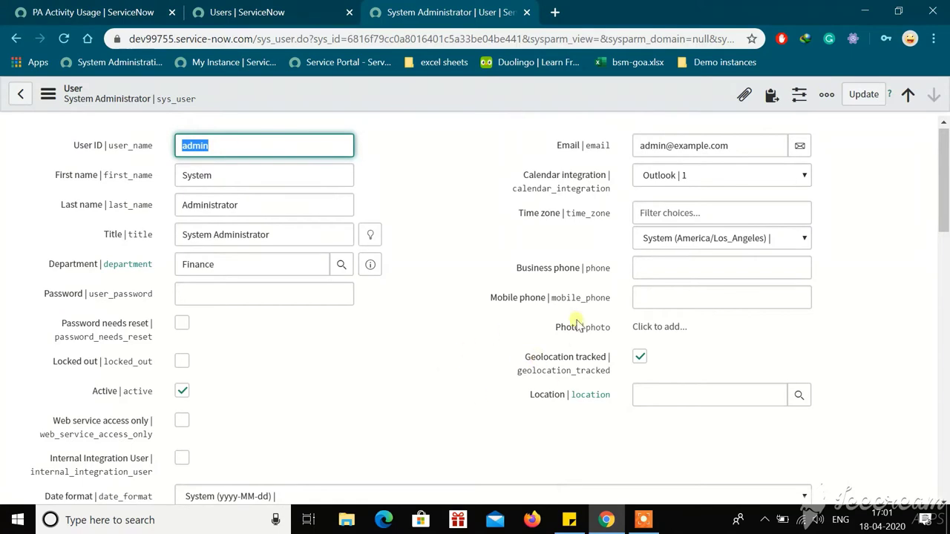
scroll(414, 379, "down", 4)
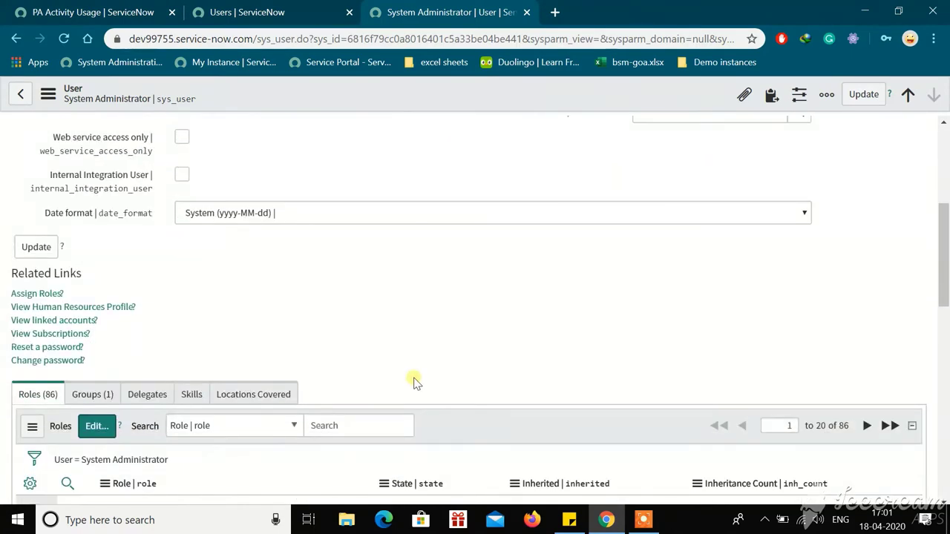
scroll(415, 380, "up", 4)
left_click(419, 94)
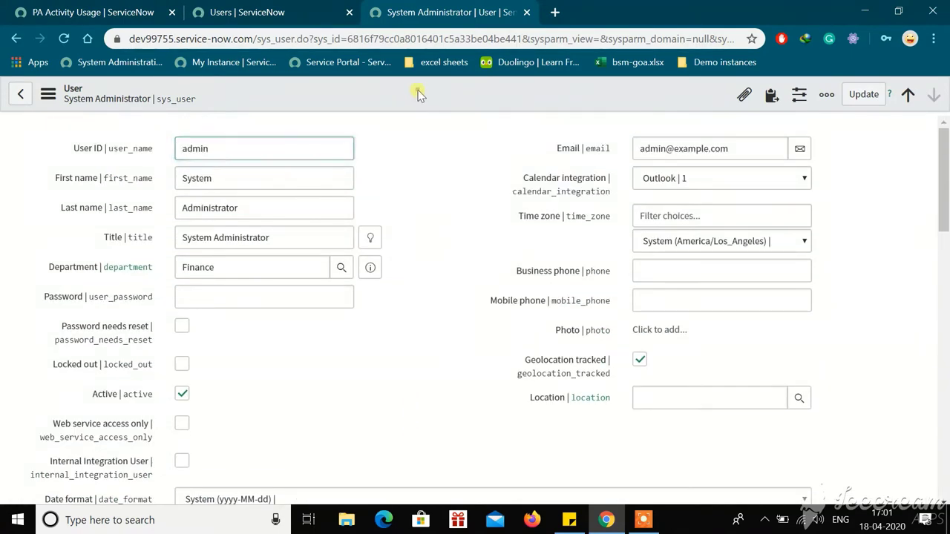
right_click(419, 94)
Open Configure Form Layout for the User form and add Latitude to the selected fields
mouse_move(482, 159)
left_click(546, 182)
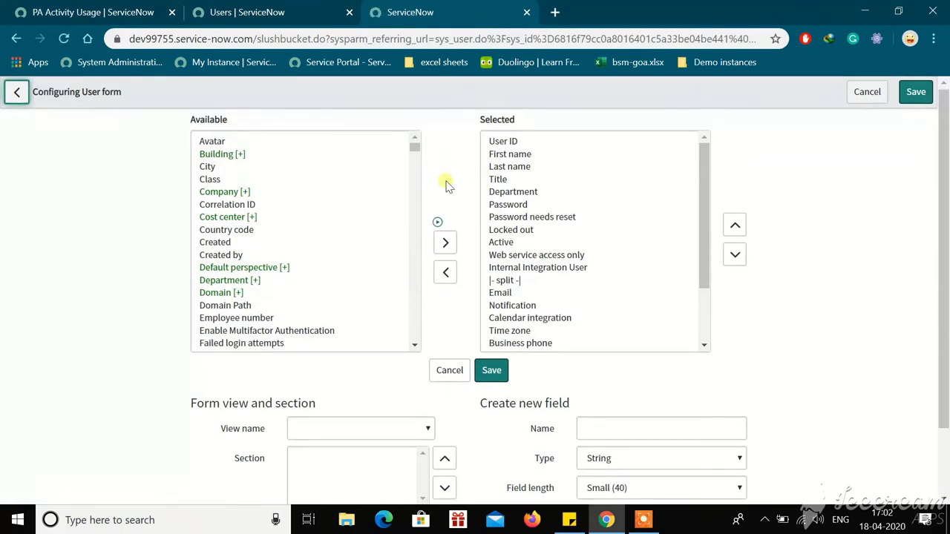
left_click(336, 143)
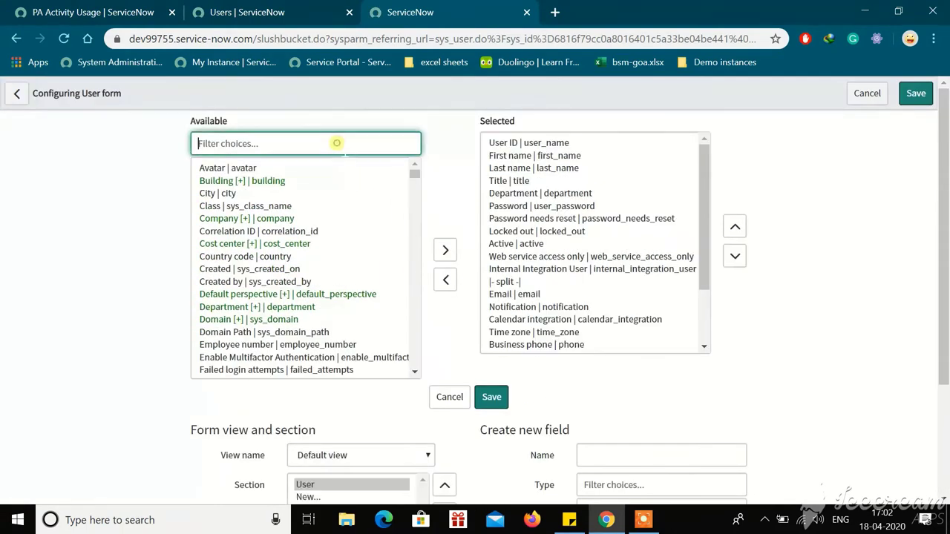
type("lat")
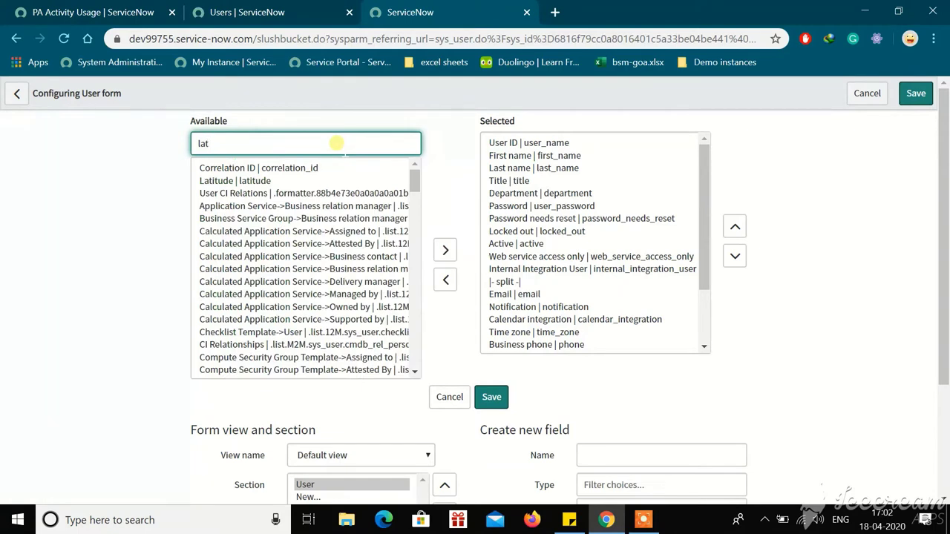
left_click(262, 173)
left_click(280, 182)
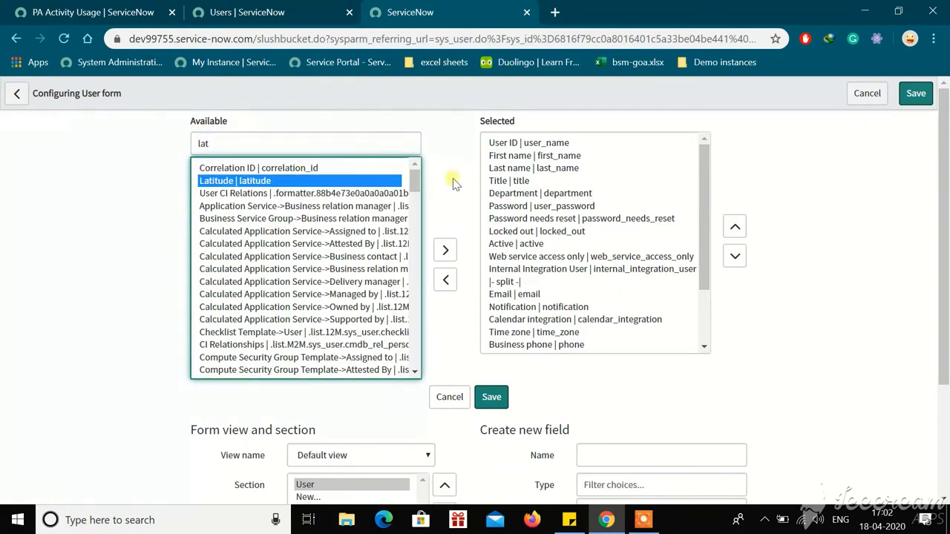
left_click(446, 250)
Add Longitude to the User form's selected fields
left_click(332, 146)
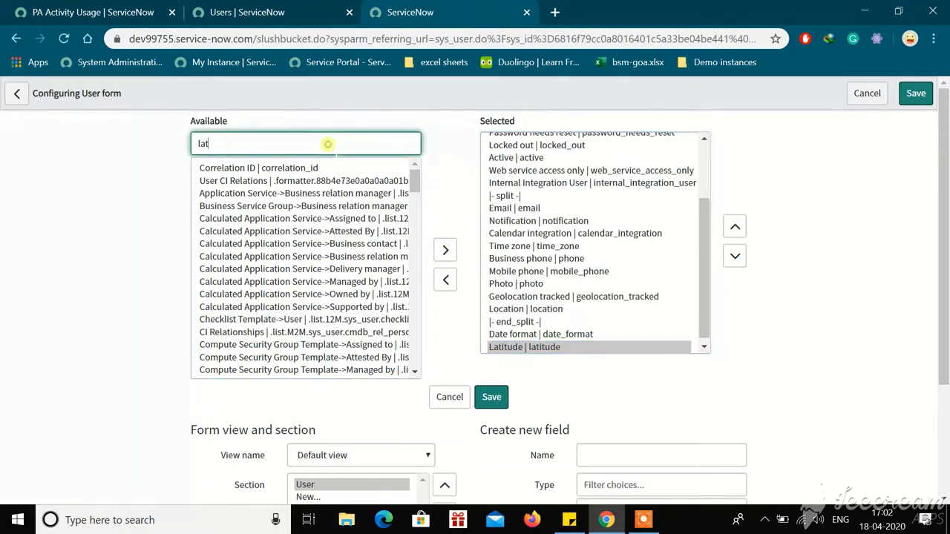
key("BackSpace")
type("ongi")
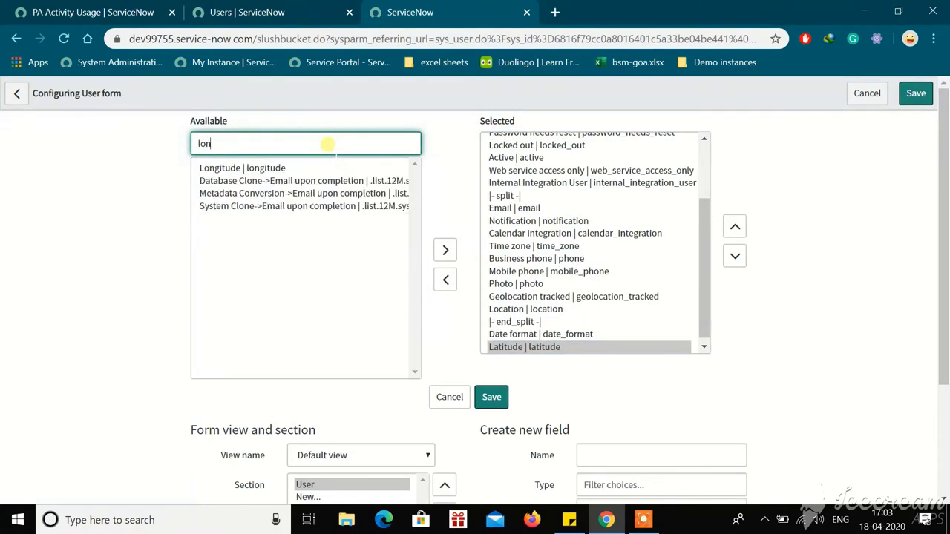
left_click(292, 170)
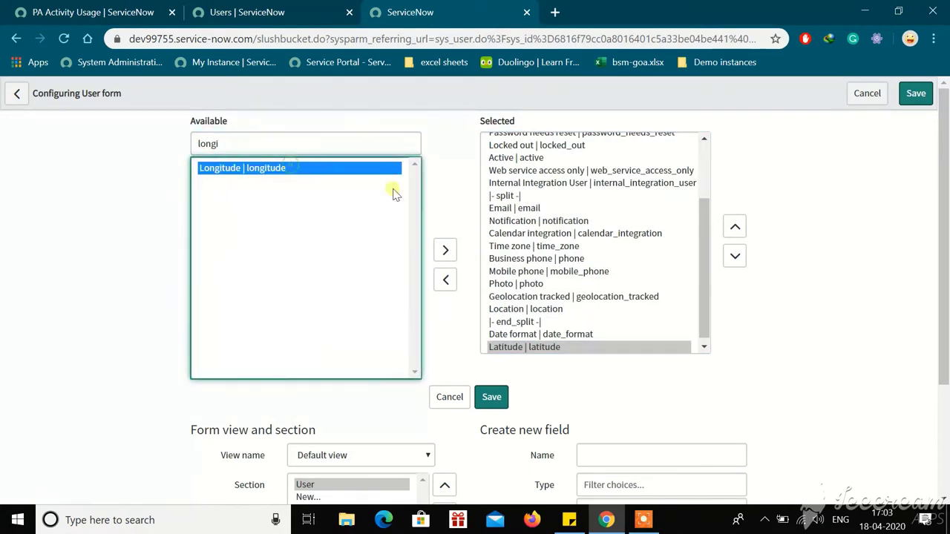
left_click(446, 250)
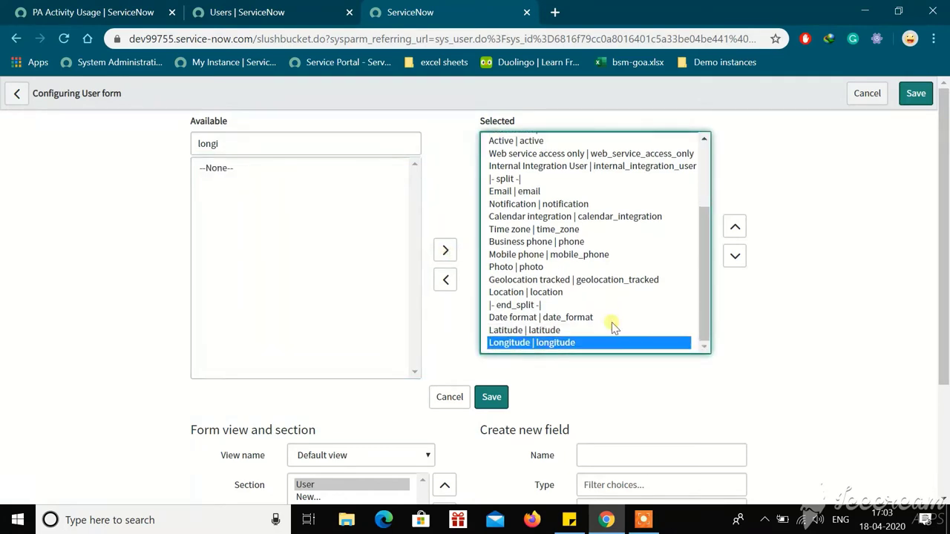
Move Latitude and Longitude up three places, after Geolocation tracked, and save the layout
left_click(544, 331)
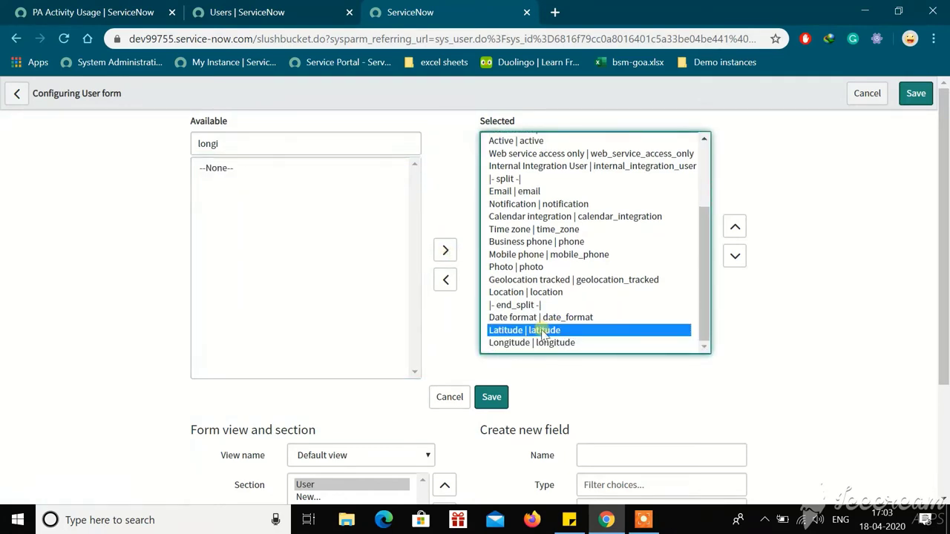
left_click(531, 343, "ctrl")
left_click(735, 227)
left_click(734, 228)
left_click(735, 228)
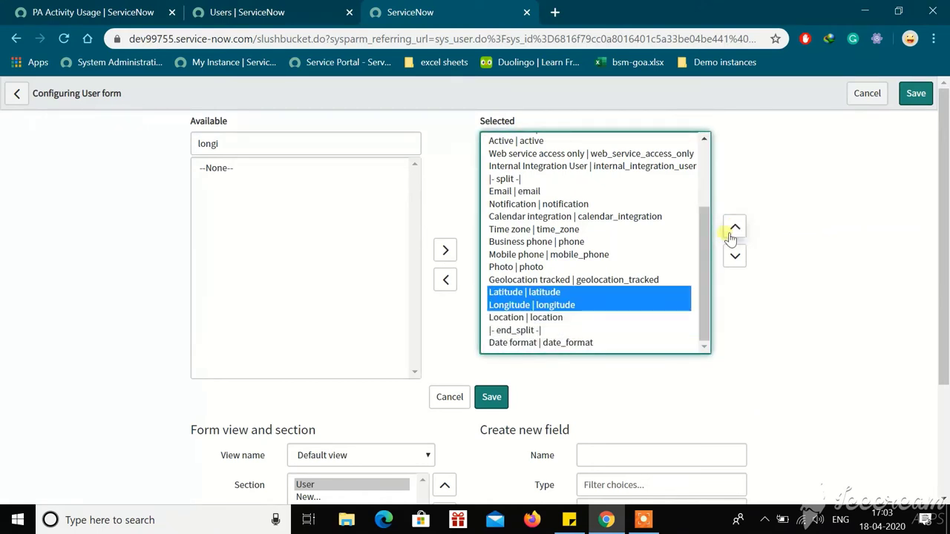
left_click(492, 398)
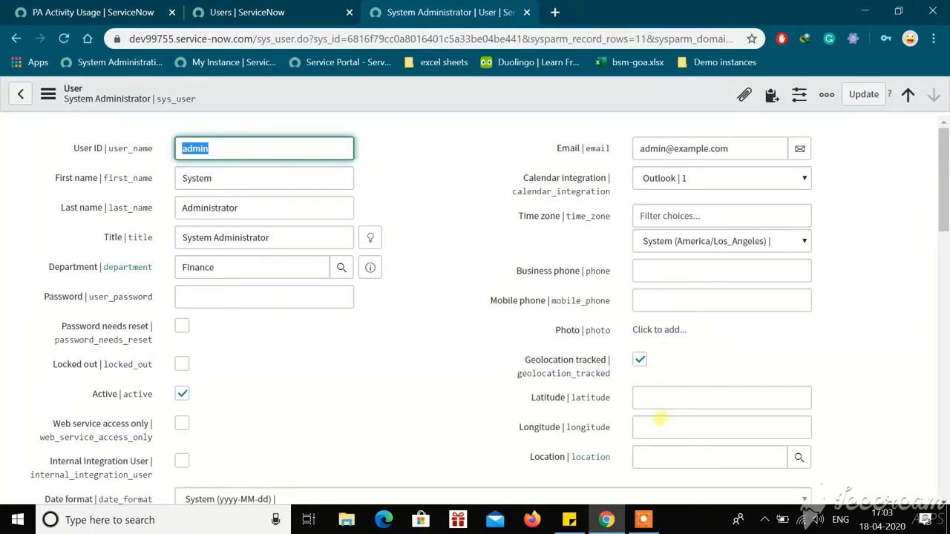
left_click(496, 367)
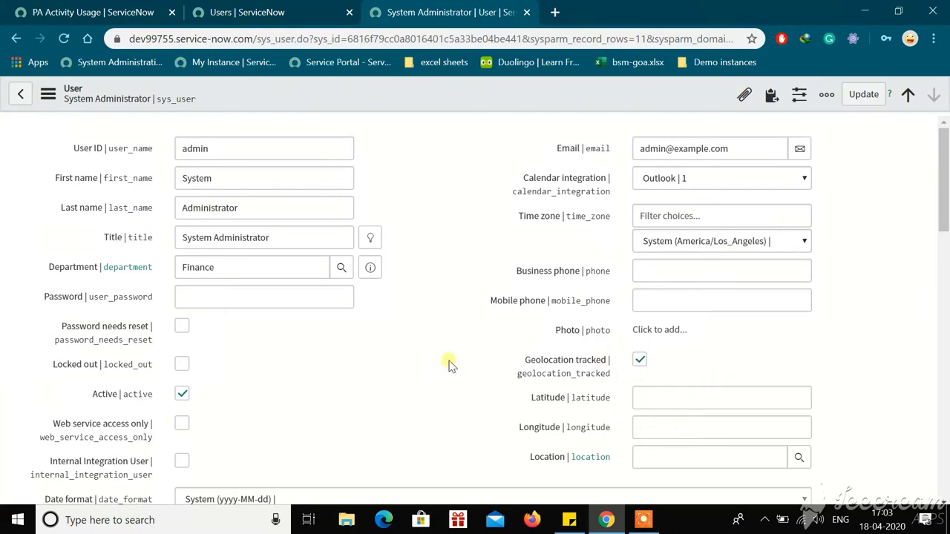
scroll(454, 311, "down", 1)
scroll(480, 311, "up", 1)
On the PA Activity Usage tab, clear the plugins filter and search the navigator for 'expense she'
left_click(223, 9)
left_click(119, 11)
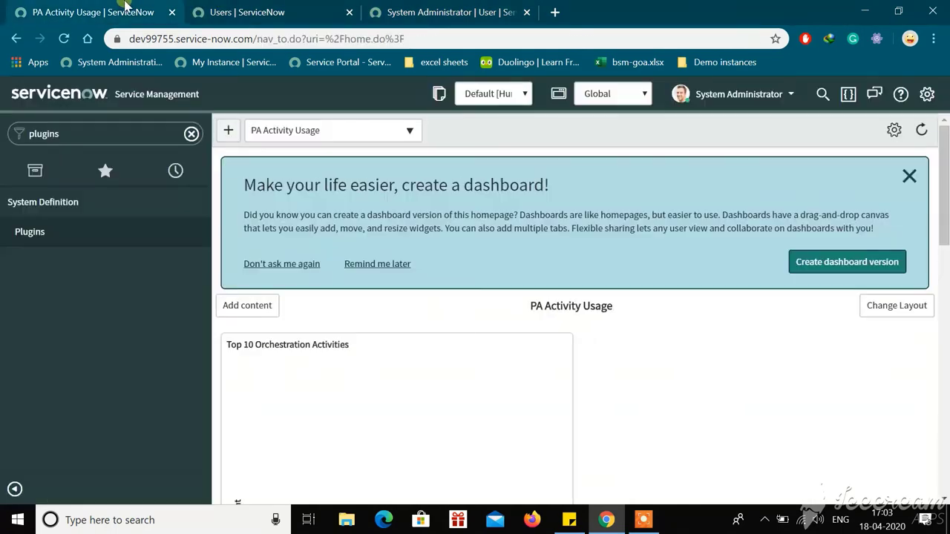
left_click(112, 133)
key("BackSpace")
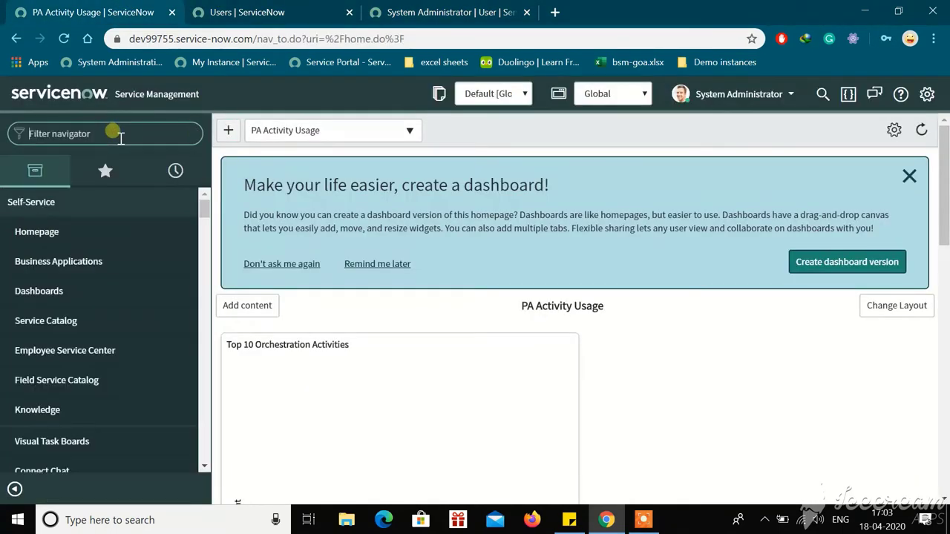
type("expe")
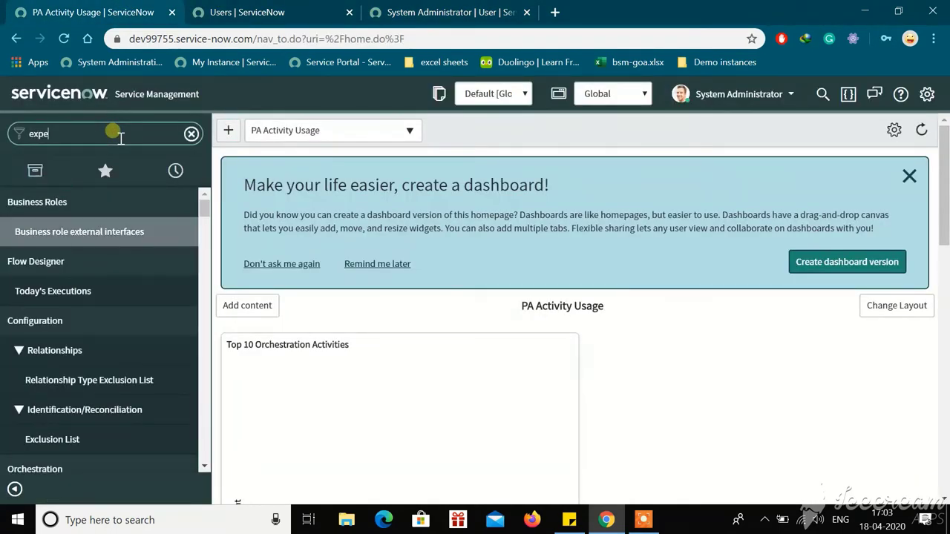
type("nse")
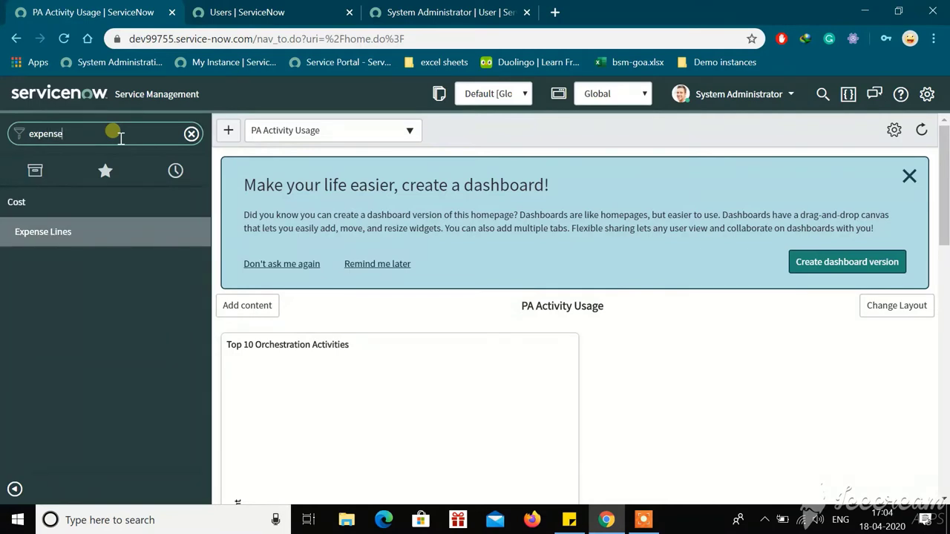
type(" she")
key("ctrl+a")
key("BackSpace")
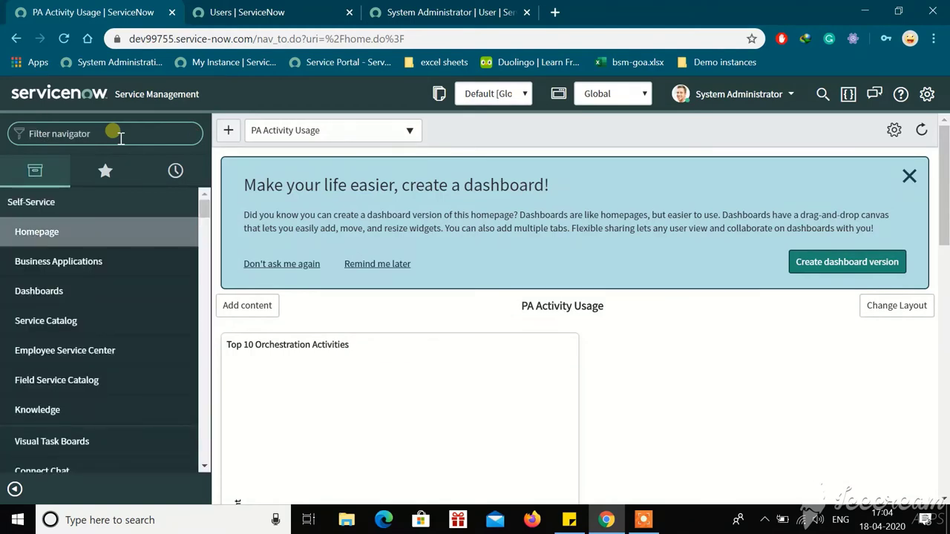
Open Incident > All from the navigator in a new Incidents tab
type("time")
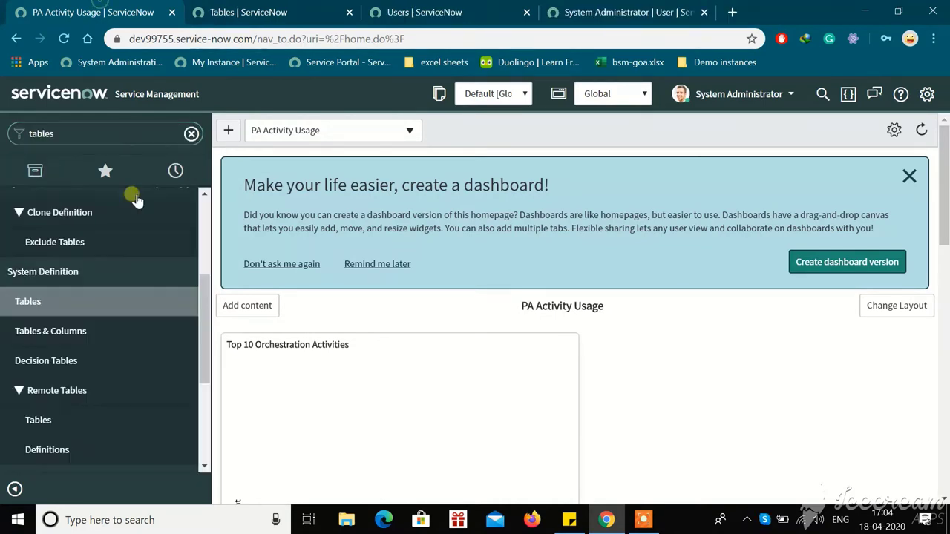
key("BackSpace")
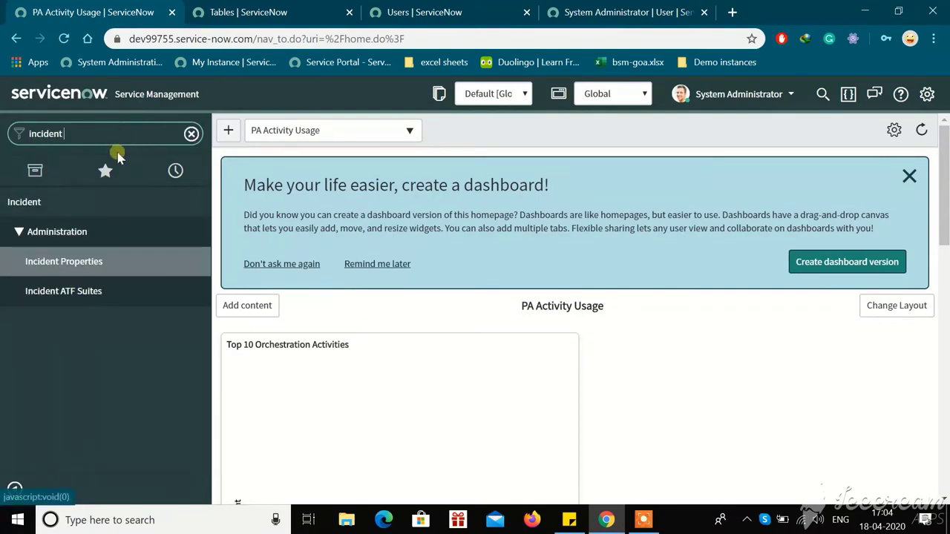
scroll(78, 329, "down", 1)
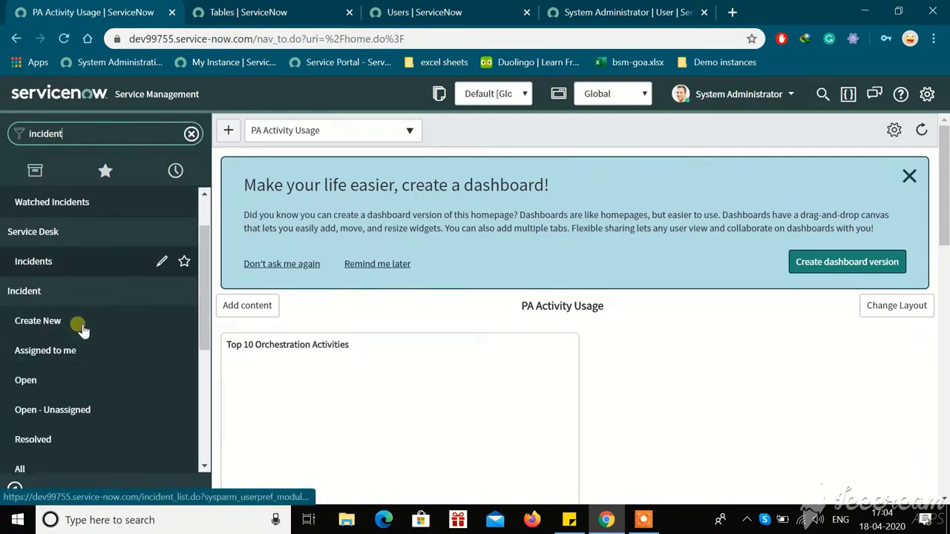
left_click(19, 460, "ctrl")
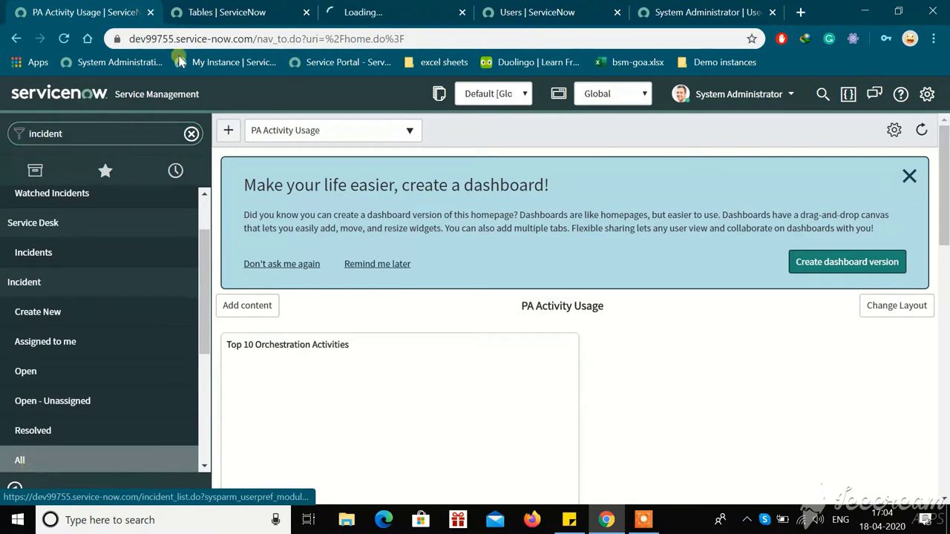
left_click(395, 8)
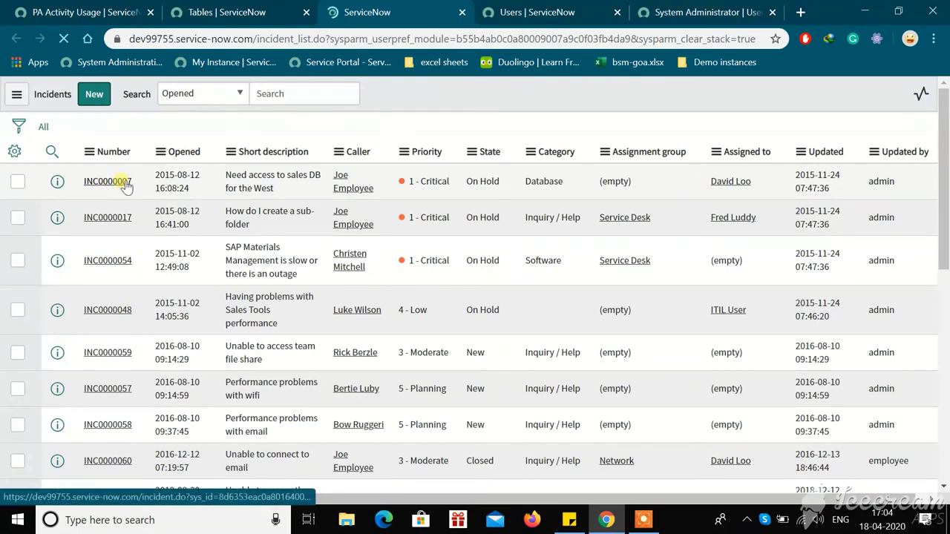
Open incident INC0000007 from the Incidents list in its own tab and view its form
middle_click(126, 185)
left_click(443, 11)
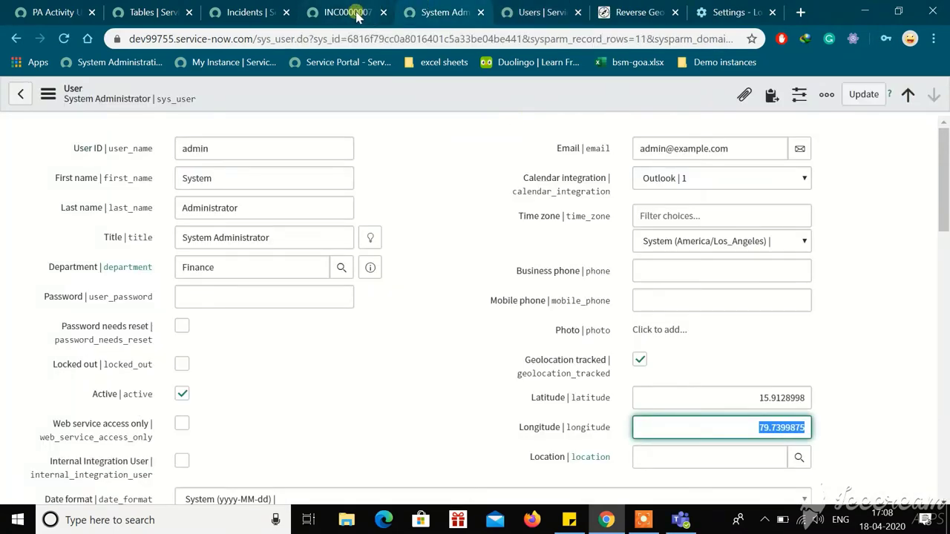
left_click(356, 15)
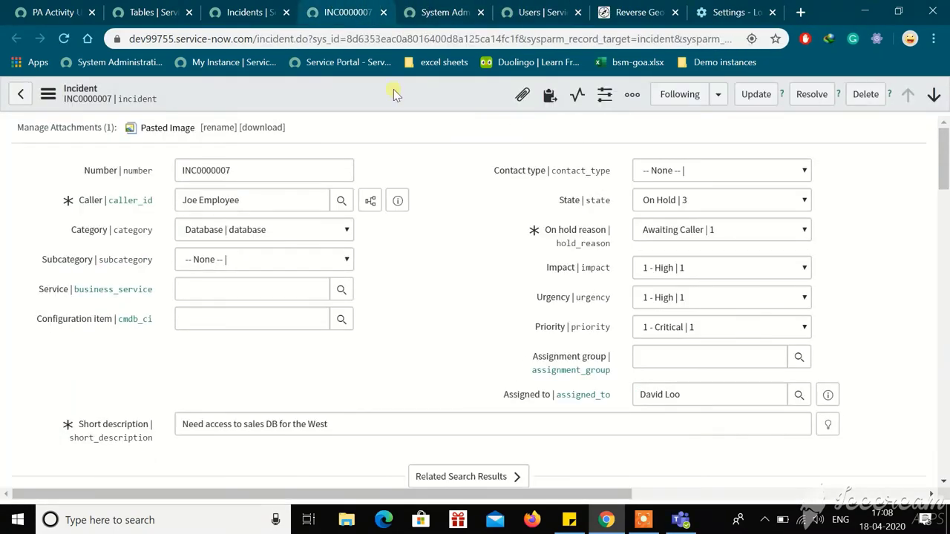
scroll(453, 246, "down", 2)
scroll(453, 246, "up", 2)
scroll(441, 331, "down", 2)
scroll(441, 329, "up", 3)
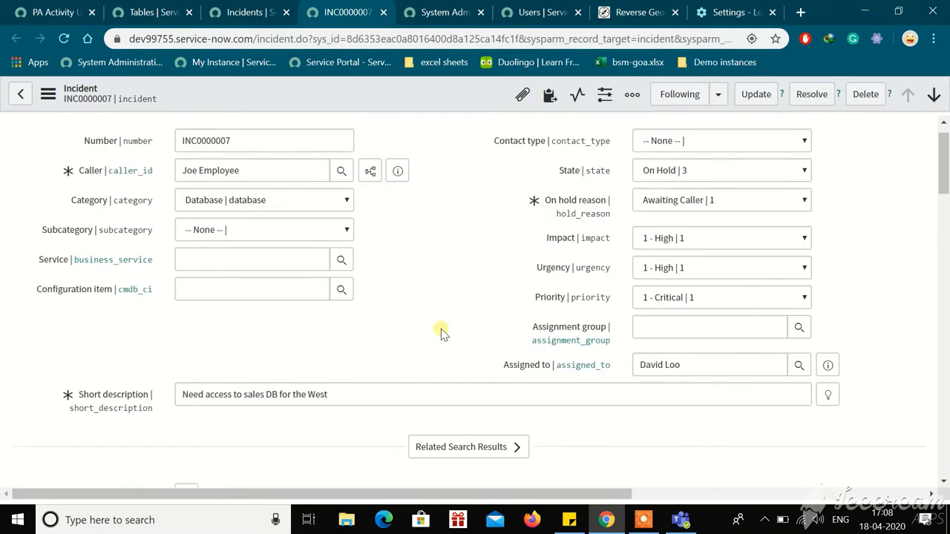
Return to the System Administrator record and scroll to Latitude 15.9128998 and Longitude 79.7399875
left_click(449, 10)
left_click(435, 282)
scroll(435, 282, "down", 2)
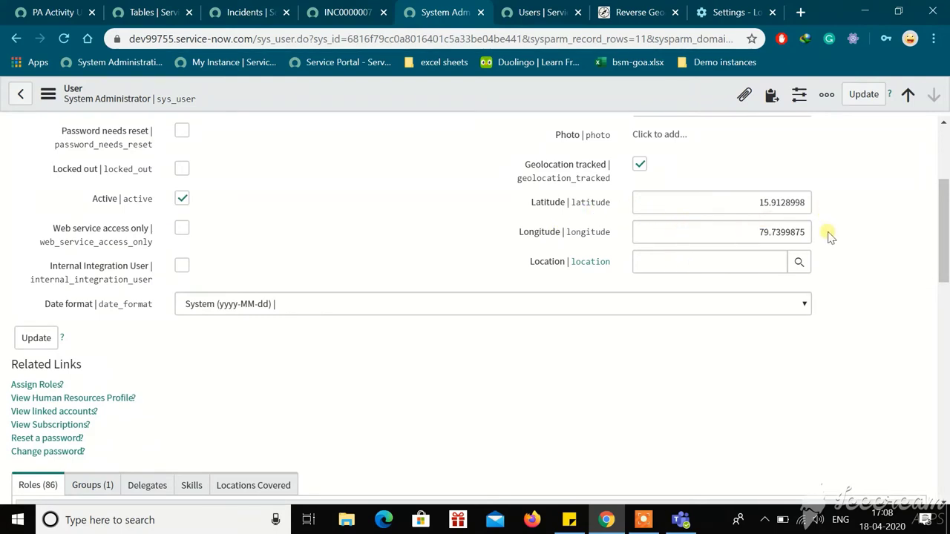
scroll(829, 235, "up", 1)
scroll(828, 234, "down", 1)
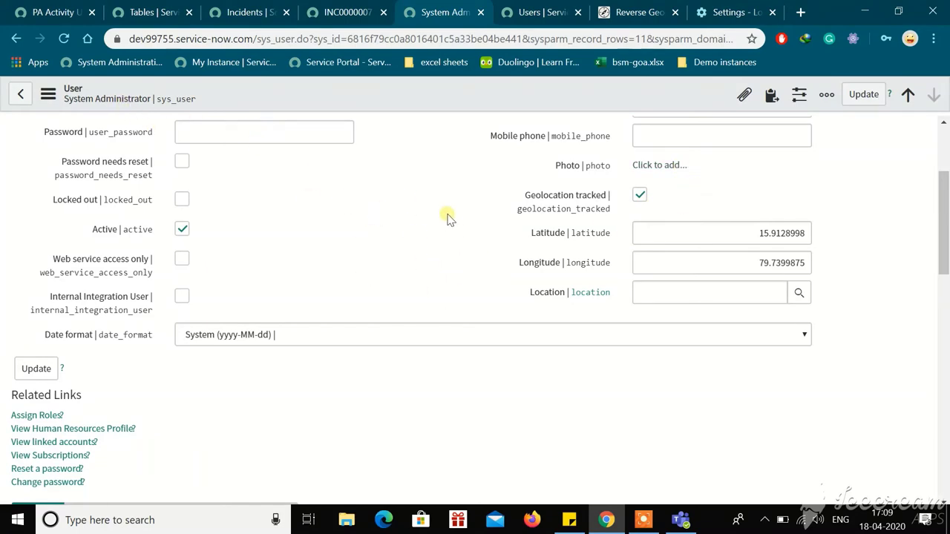
scroll(493, 253, "up", 1)
scroll(494, 252, "down", 1)
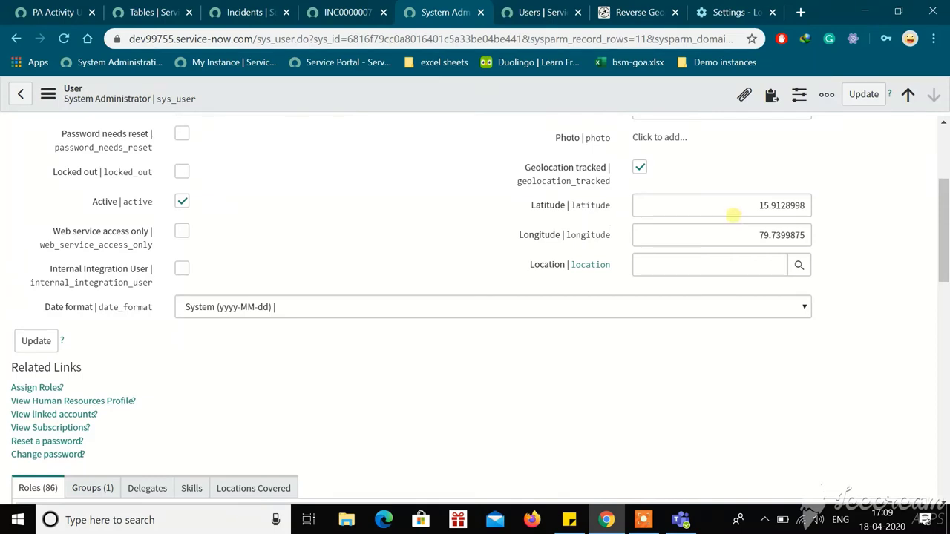
left_click(779, 206)
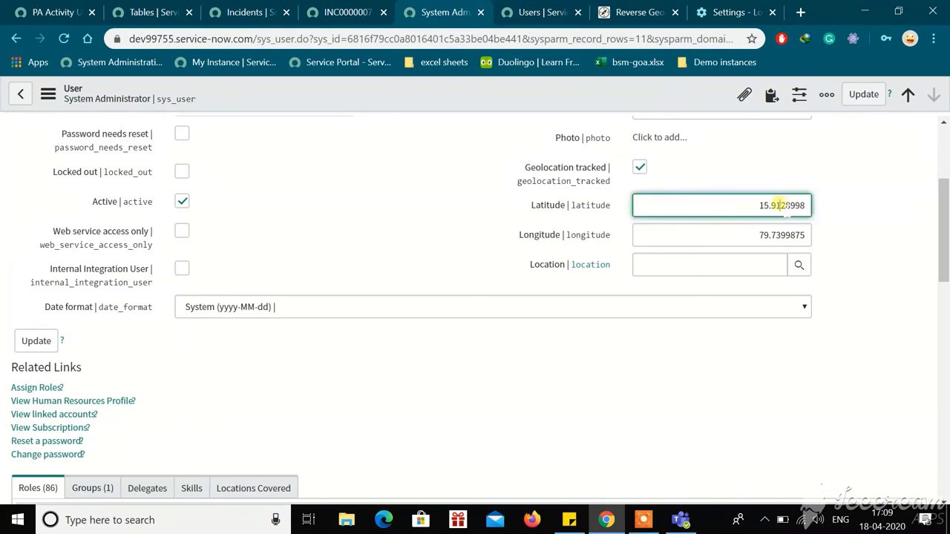
double_click(781, 205)
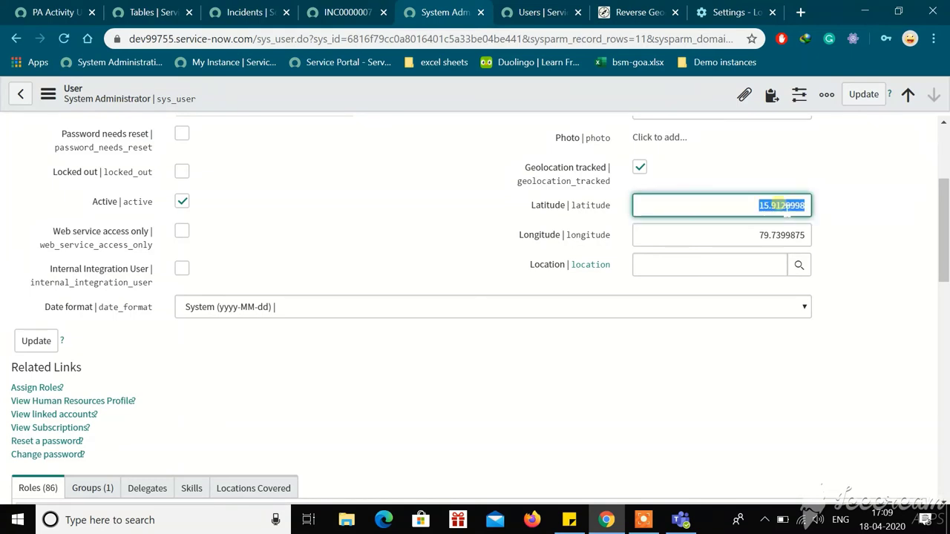
left_click(640, 12)
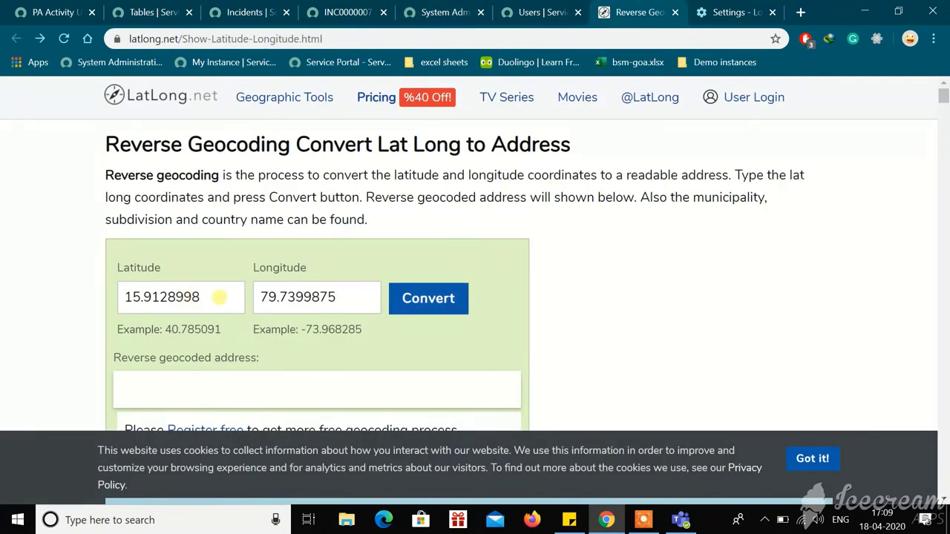
scroll(219, 297, "down", 1)
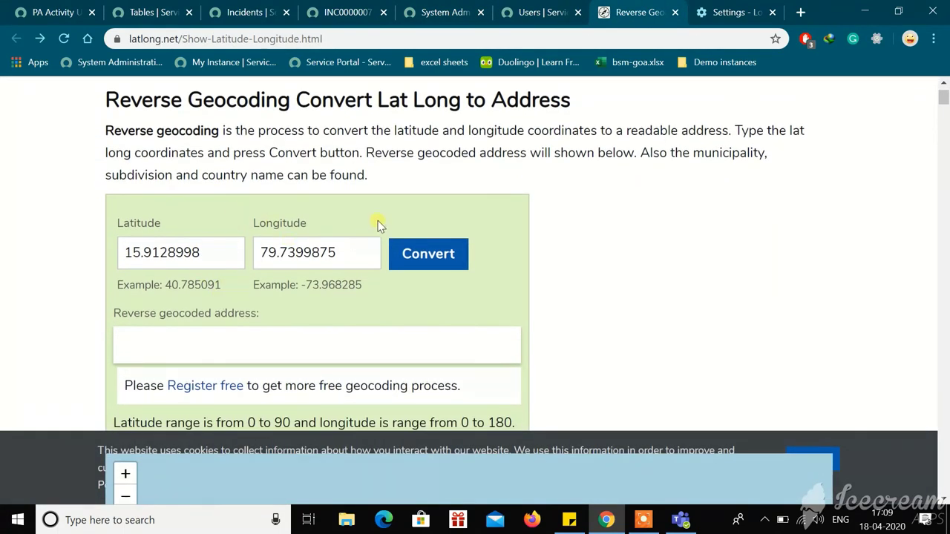
left_click(431, 252)
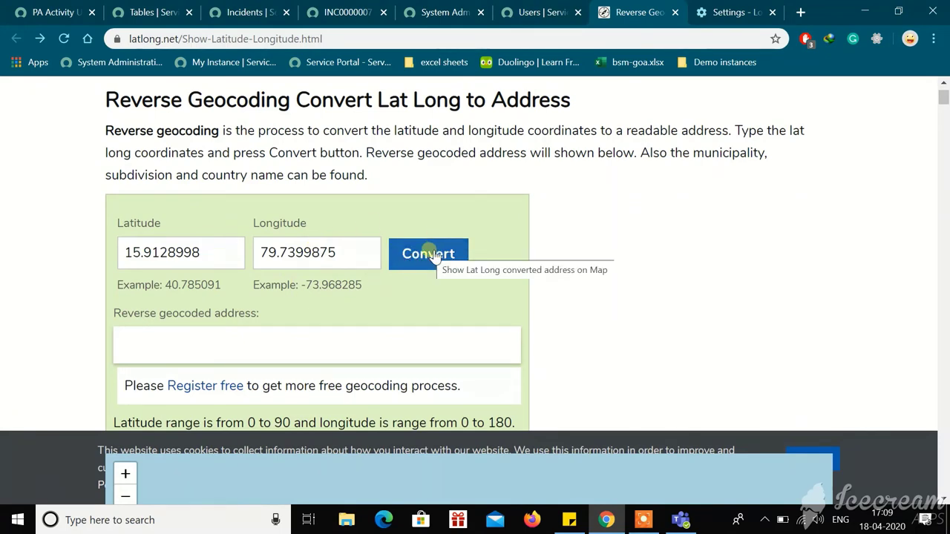
left_click(424, 240)
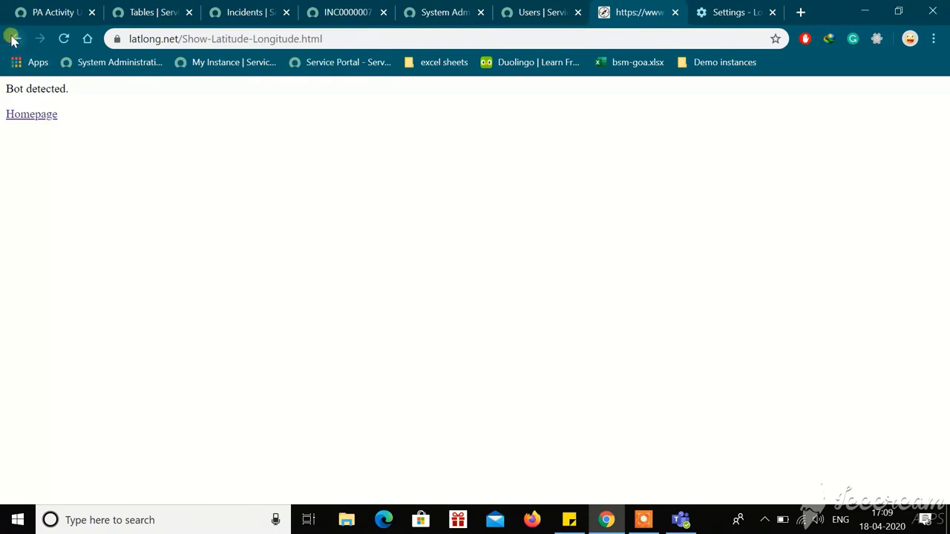
left_click(15, 39)
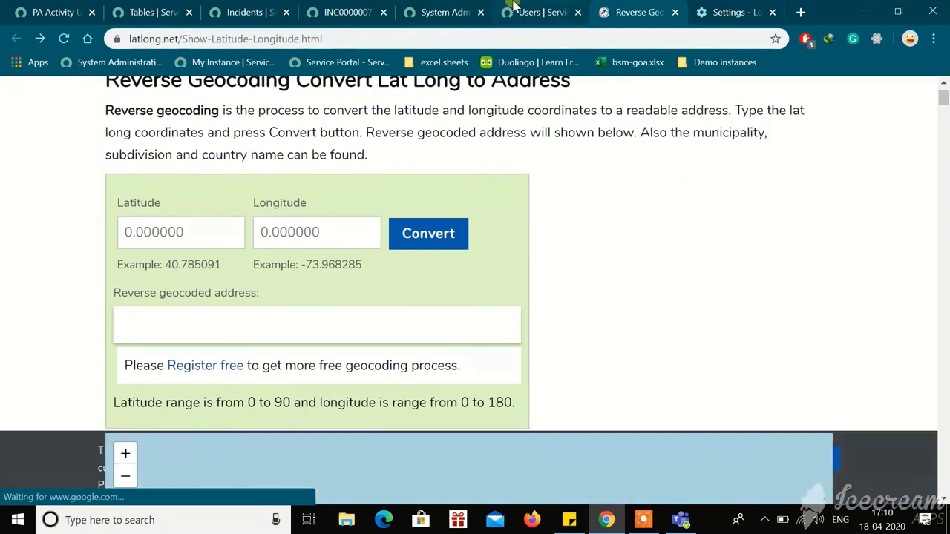
left_click(523, 7)
left_click(429, 8)
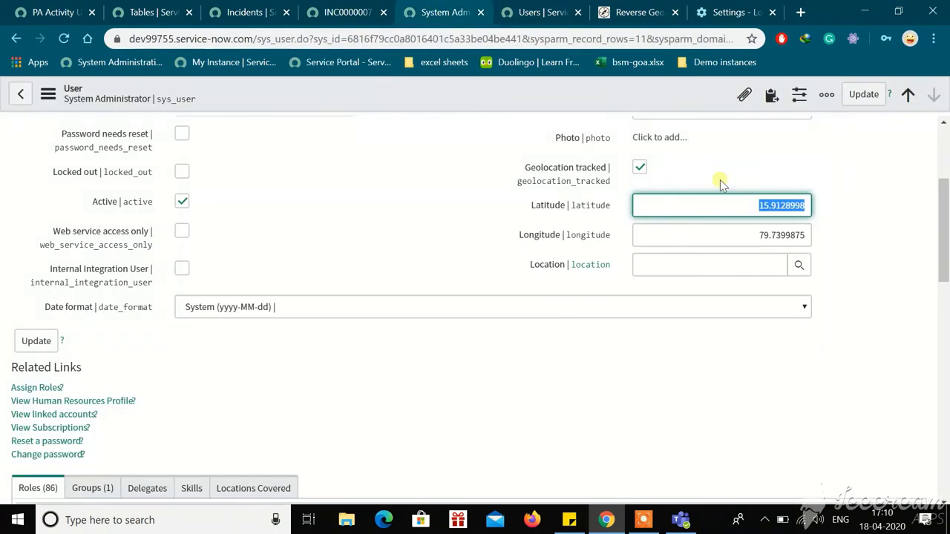
Copy latitude 15.9128998 from the user form into LatLong.net's Latitude box
left_click(766, 206)
double_click(766, 206)
key("ctrl+c")
left_click(605, 9)
left_click(227, 231)
key("ctrl+v")
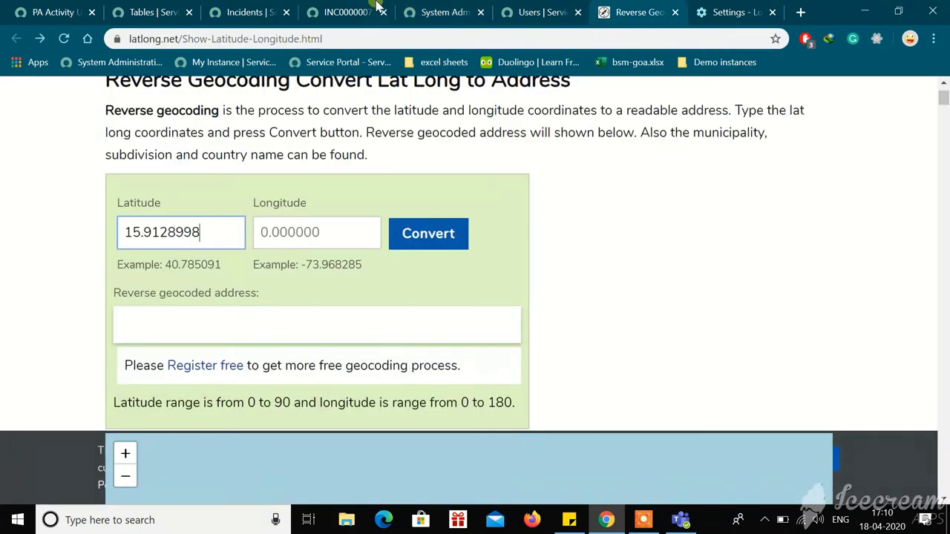
Paste longitude 79.7399875 into LatLong.net and convert it to Nuzendla, Andhra Pradesh, 522660, India
left_click(438, 11)
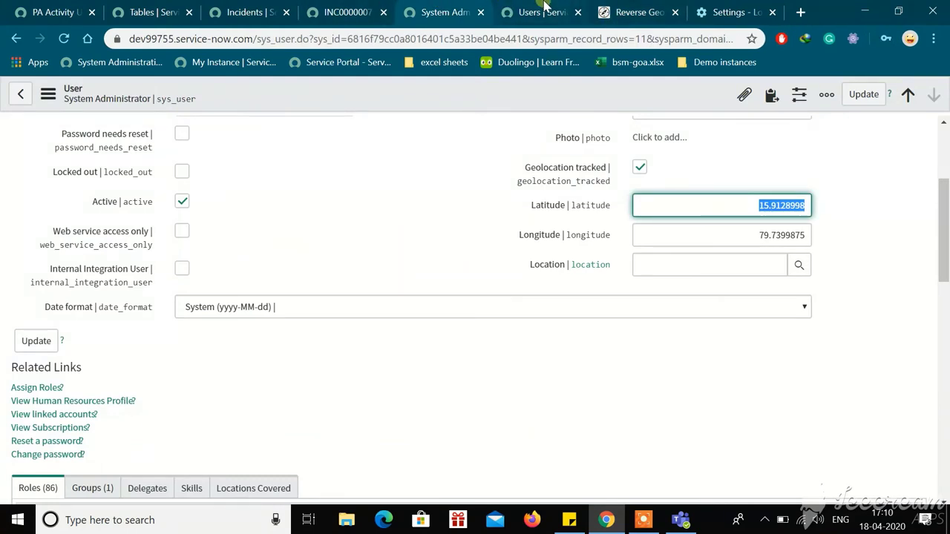
left_click(765, 235)
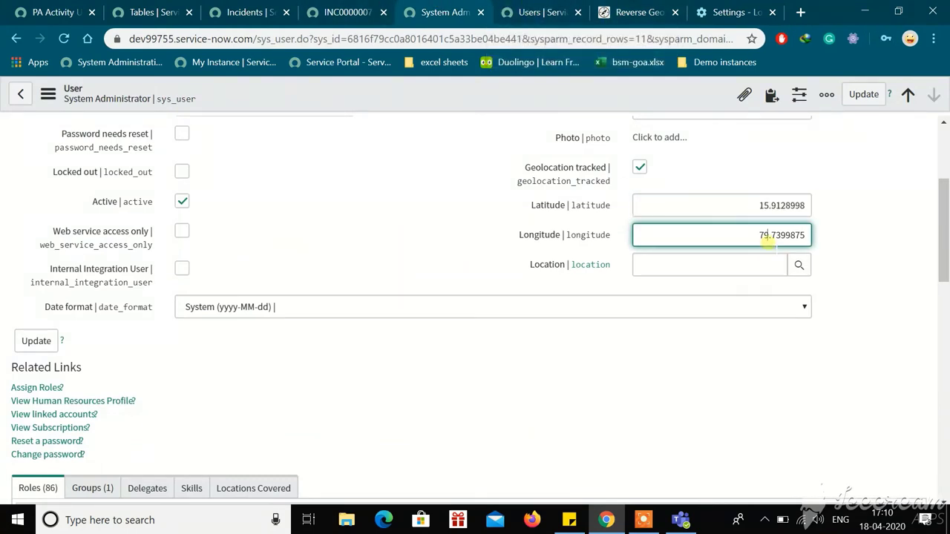
double_click(764, 235)
key("ctrl+c")
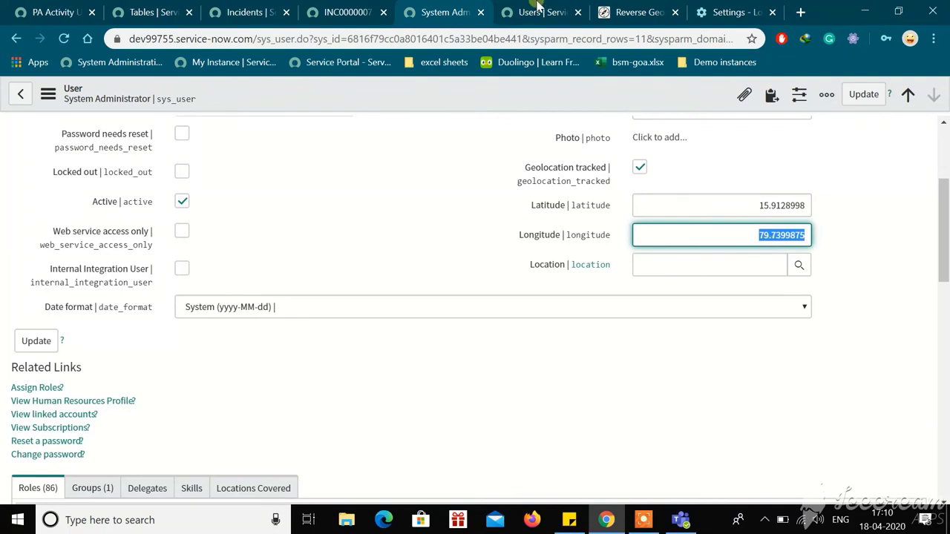
left_click(636, 12)
left_click(349, 237)
key("ctrl+v")
left_click(423, 236)
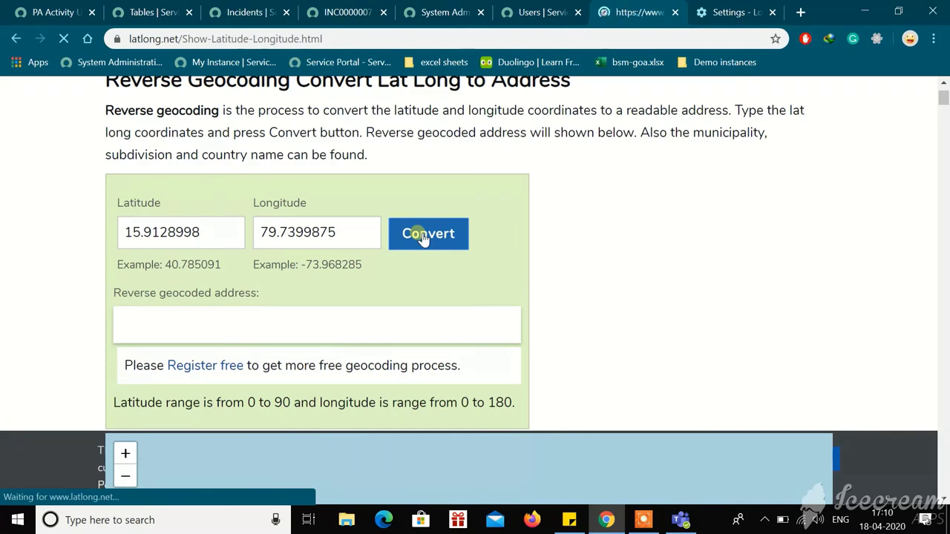
scroll(572, 269, "down", 2)
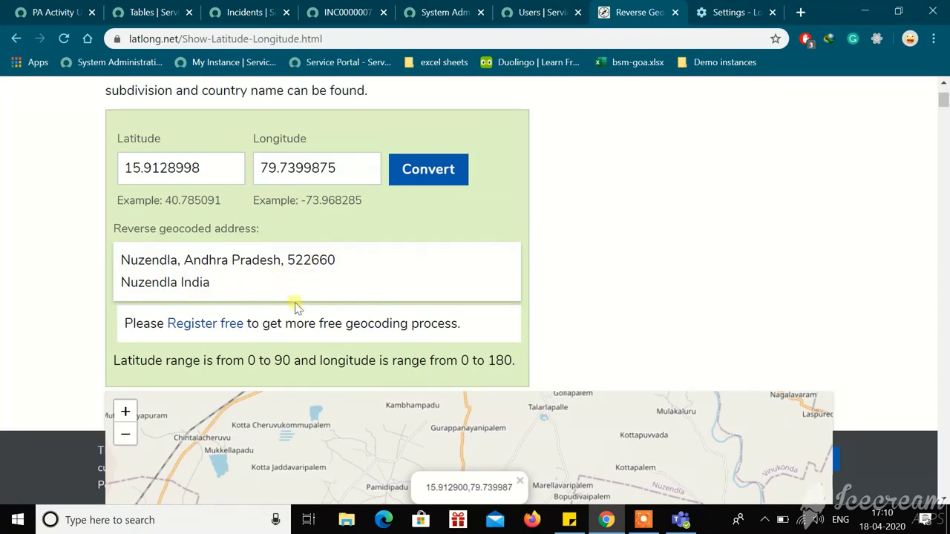
scroll(375, 274, "up", 2)
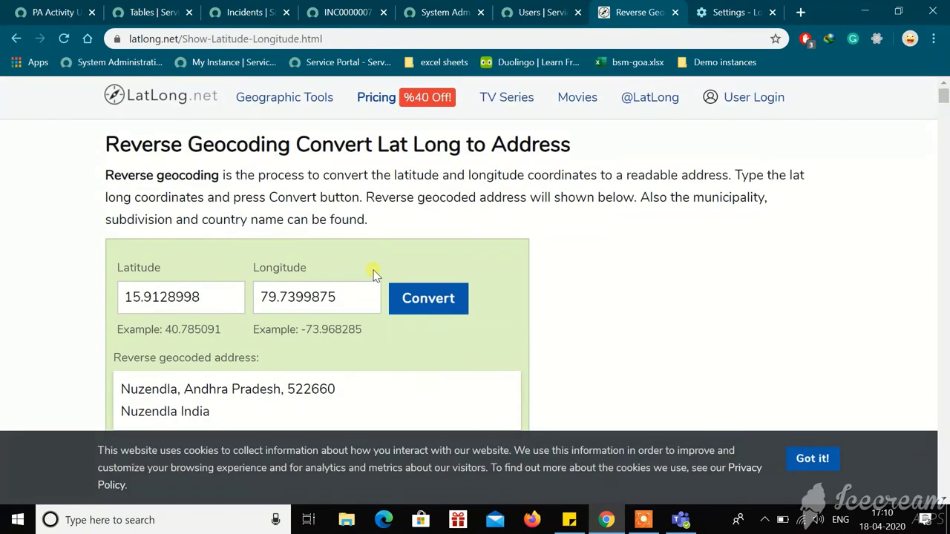
Review the System Administrator record's coordinates, briefly checking the INC0000007 tab in between
left_click(448, 11)
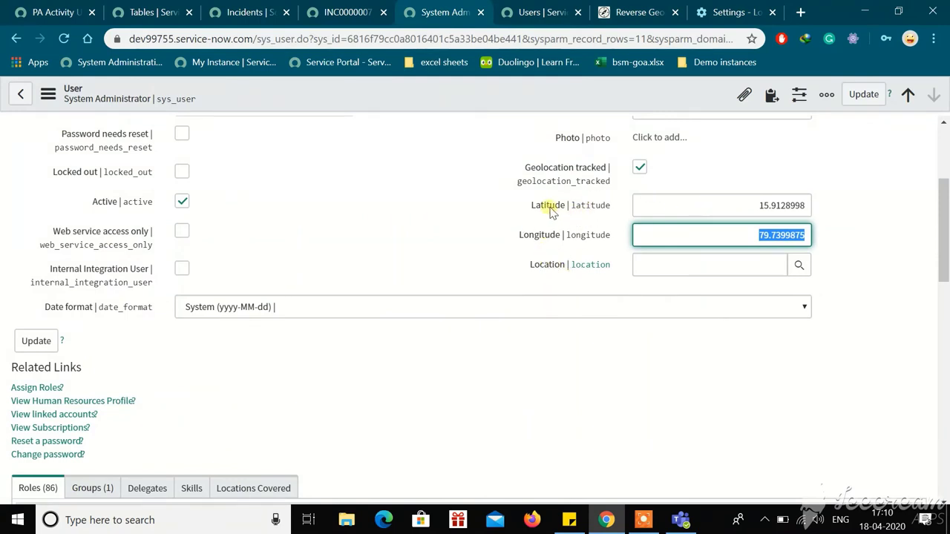
left_click(726, 168)
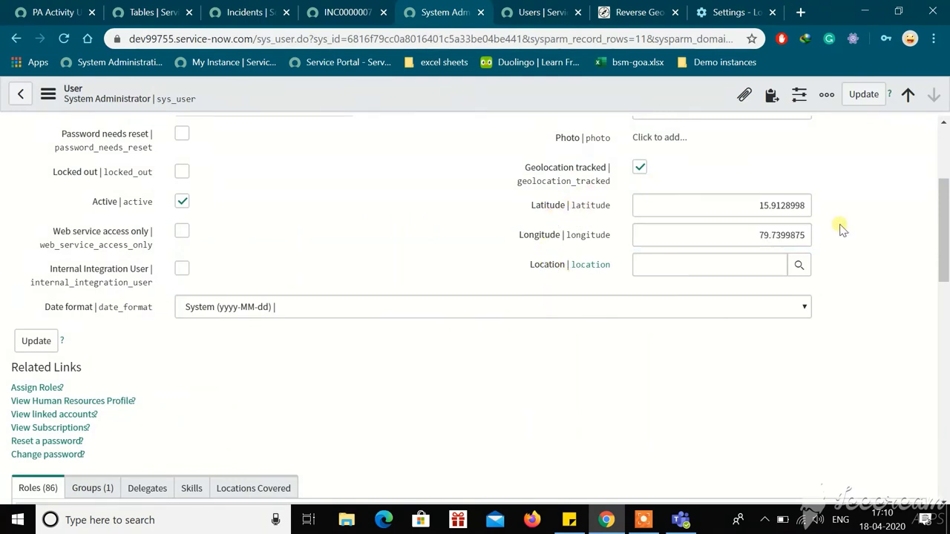
scroll(841, 229, "down", 1)
scroll(841, 229, "up", 1)
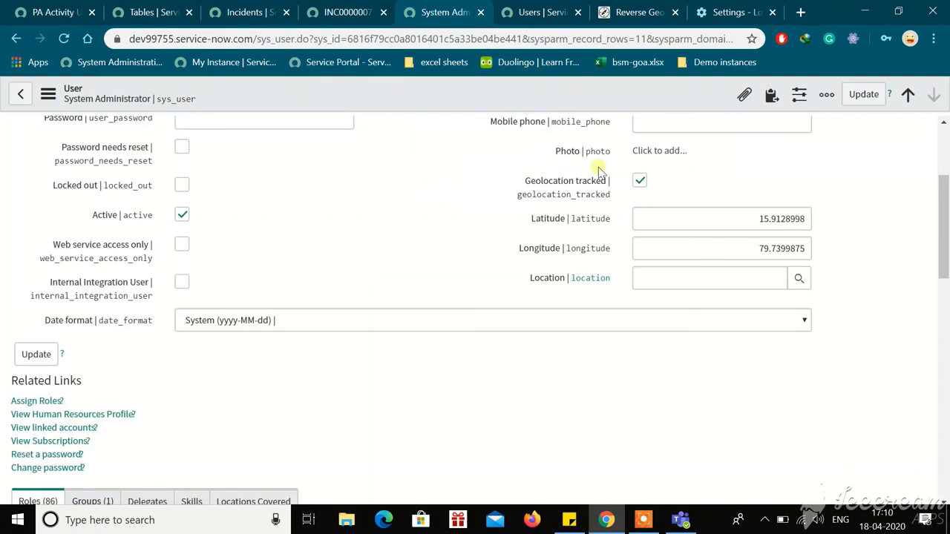
scroll(898, 288, "down", 1)
scroll(898, 288, "up", 1)
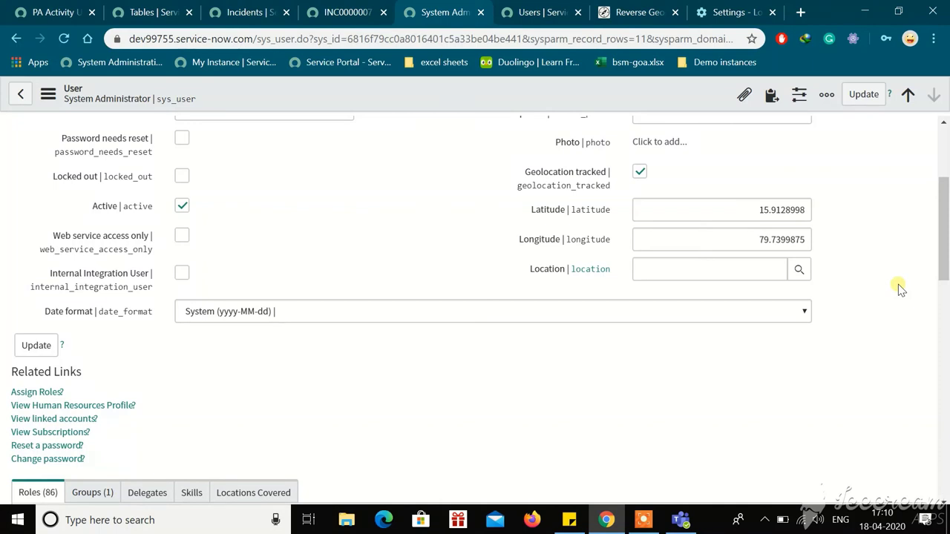
scroll(898, 285, "up", 1)
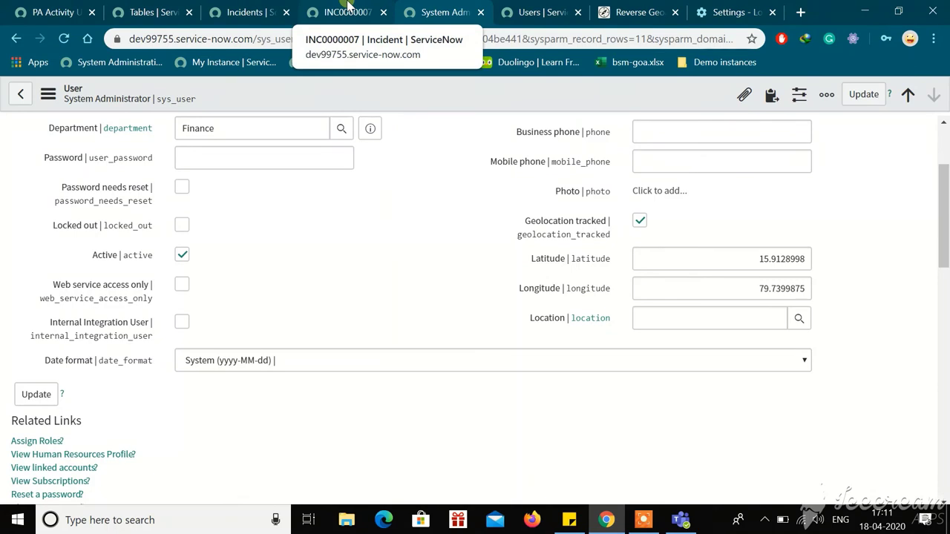
left_click(348, 11)
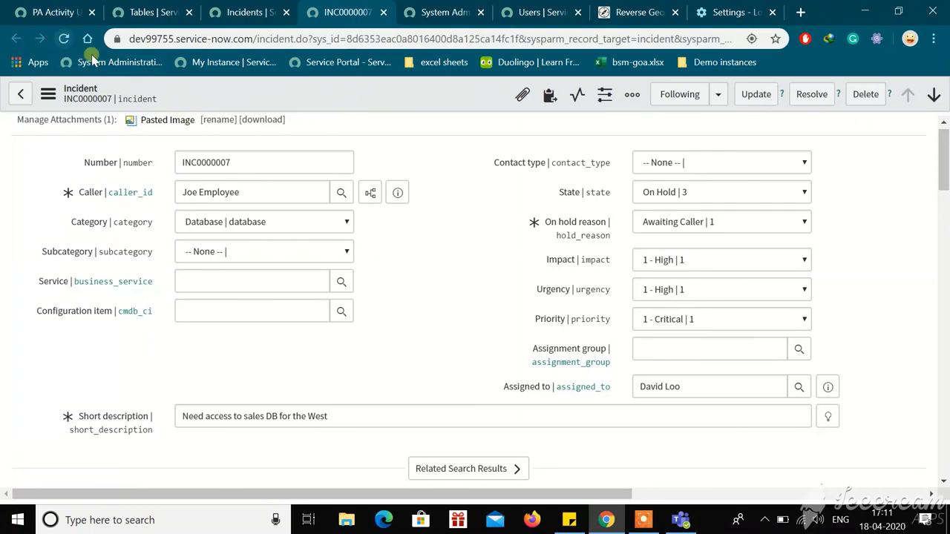
left_click(433, 9)
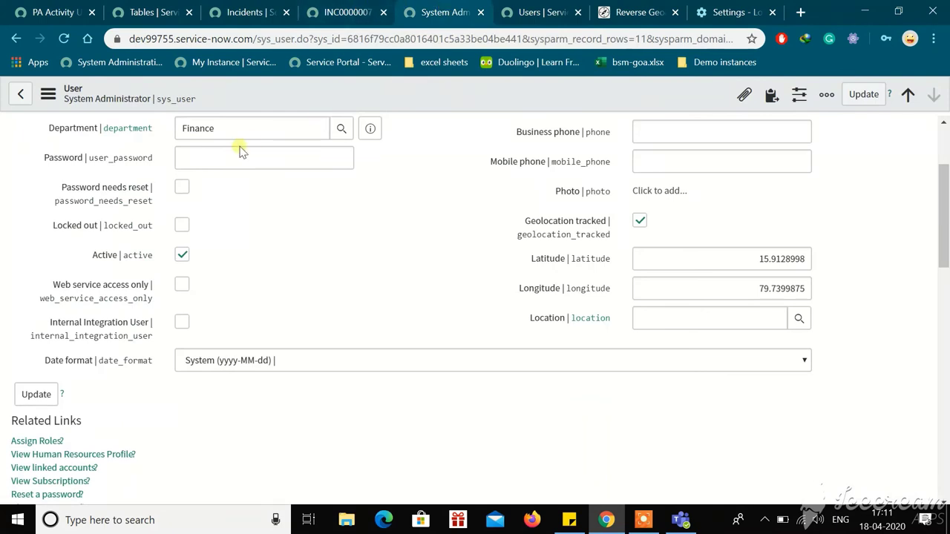